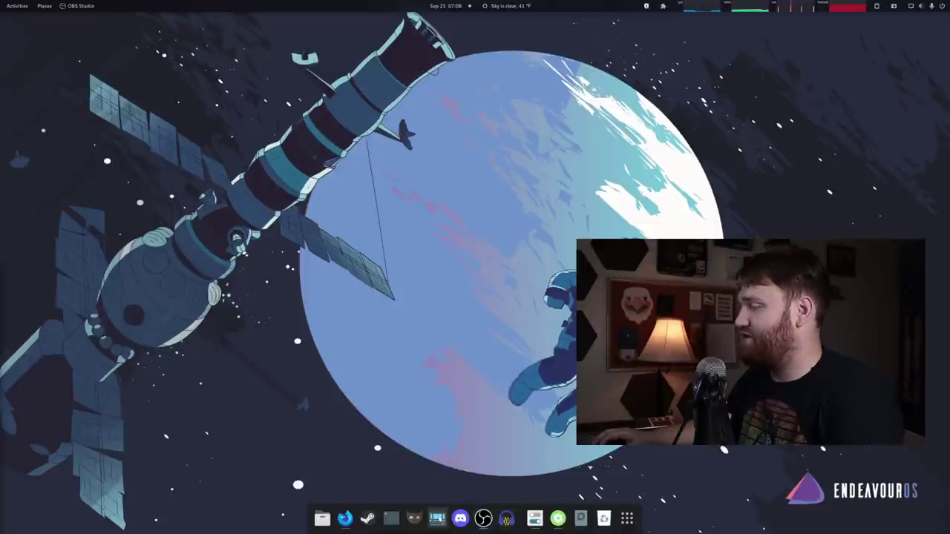
Show the system info in a terminal, enlarge the text and highlight the GNOME 40.4 version
left_click(391, 519)
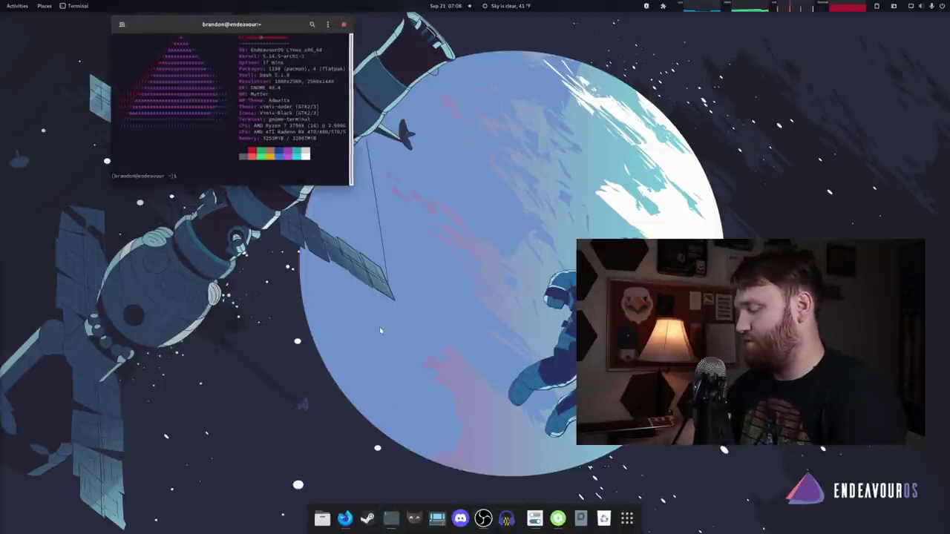
key("ctrl+plus")
key("ctrl+plus")
key("ctrl+plus")
key("ctrl+plus")
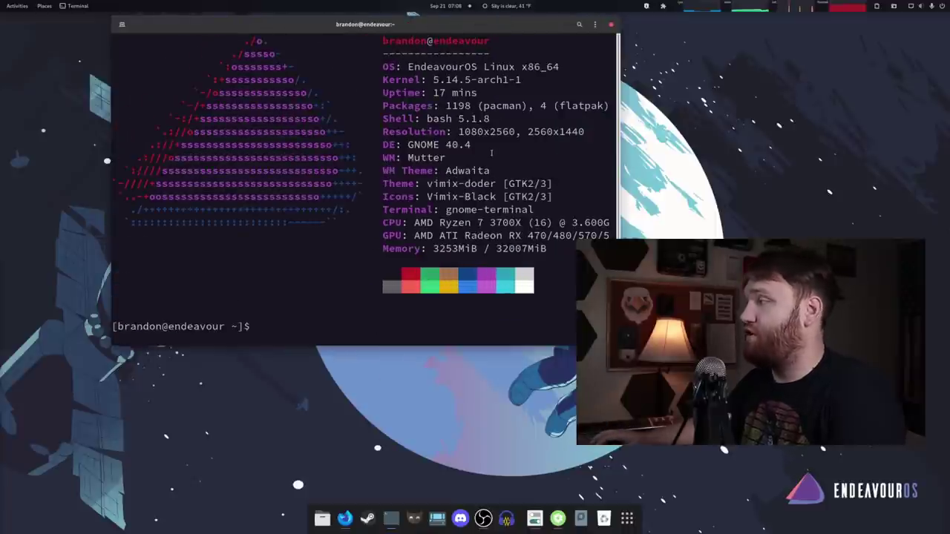
left_click_drag(490, 149, 434, 145)
left_click(471, 144)
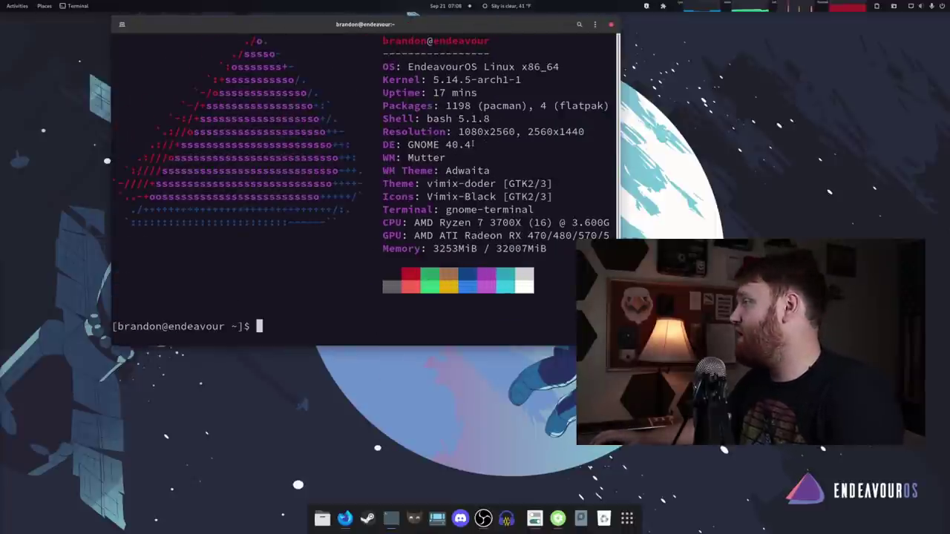
left_click(611, 24)
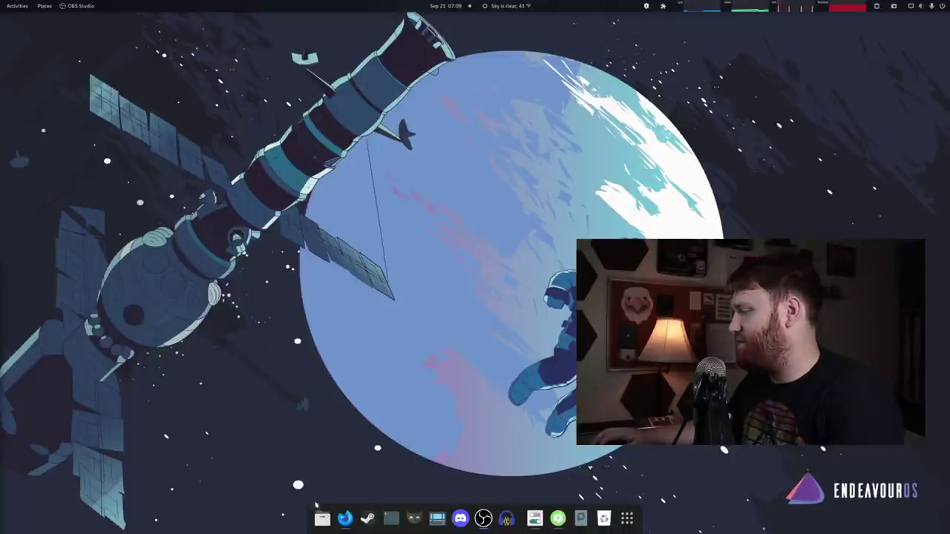
Open the Files window at the Home folder, centre it, then close it
left_click(321, 517)
left_click_drag(379, 99, 570, 80)
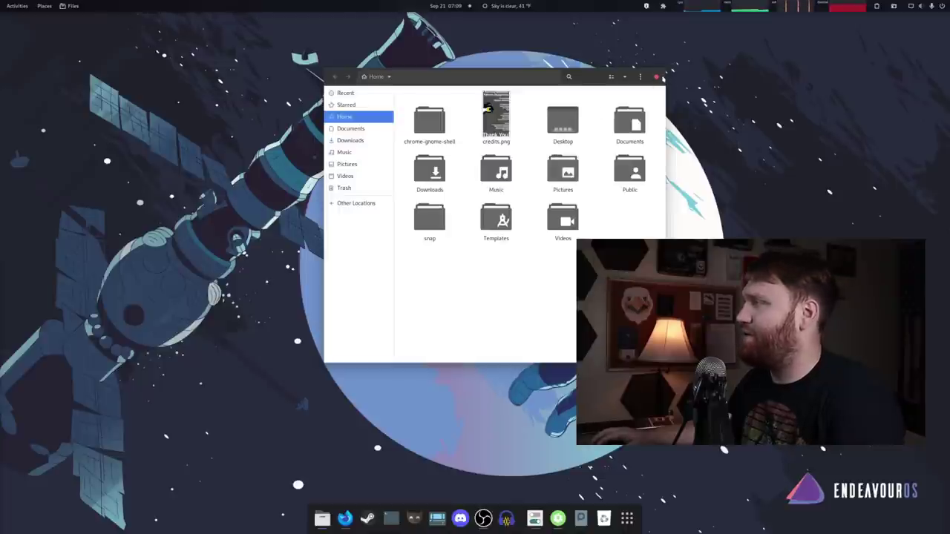
key("ctrl+w")
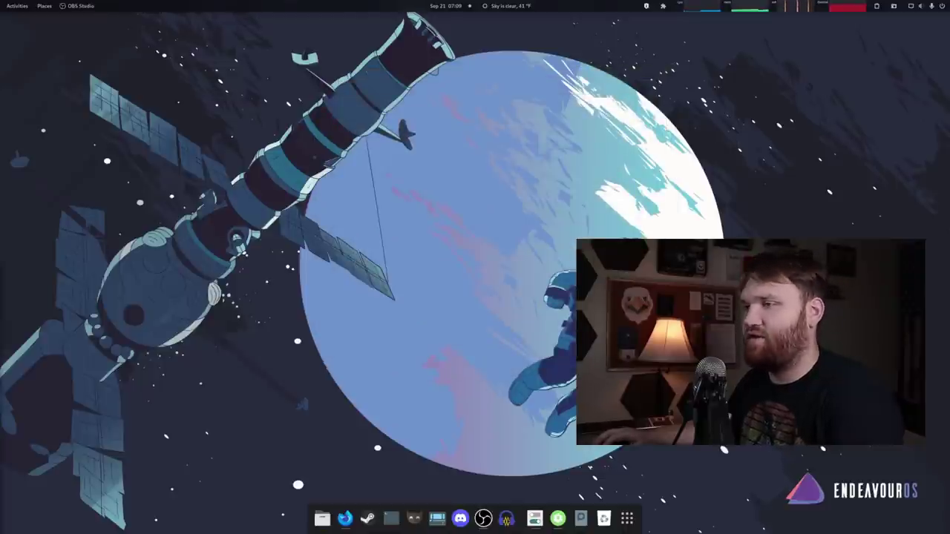
Launch Firefox, move it top-left and scroll through the vimix-gtk-themes README
key("super+b")
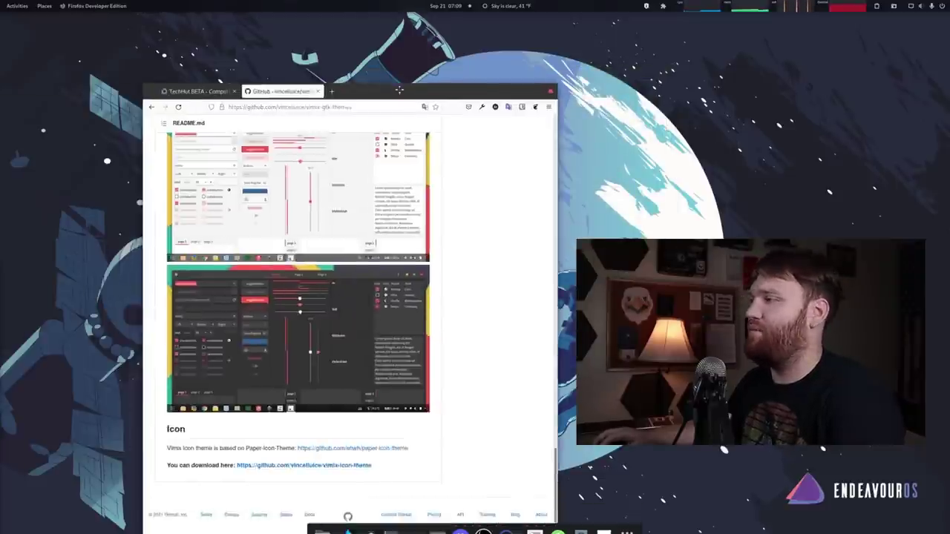
left_click_drag(394, 86, 282, 30)
scroll(360, 240, "up", 10)
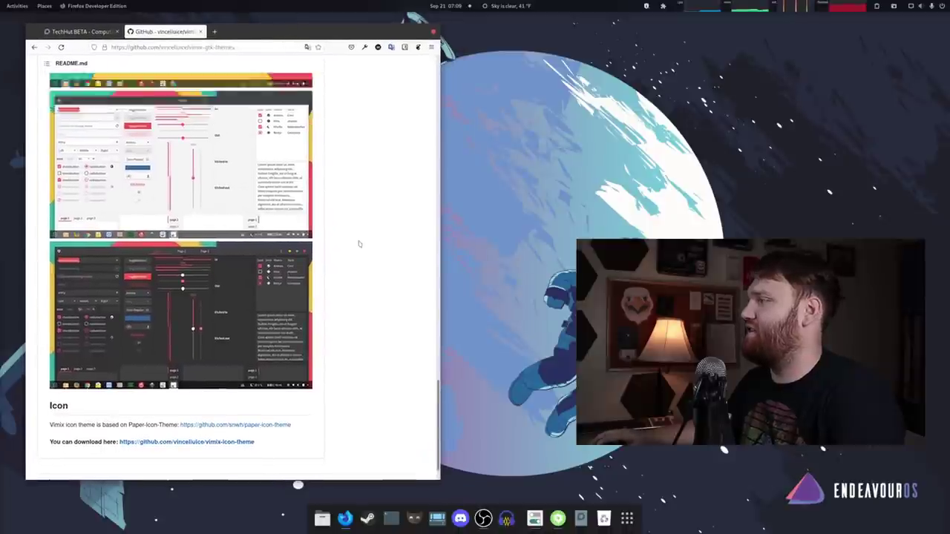
scroll(438, 270, "up", 10)
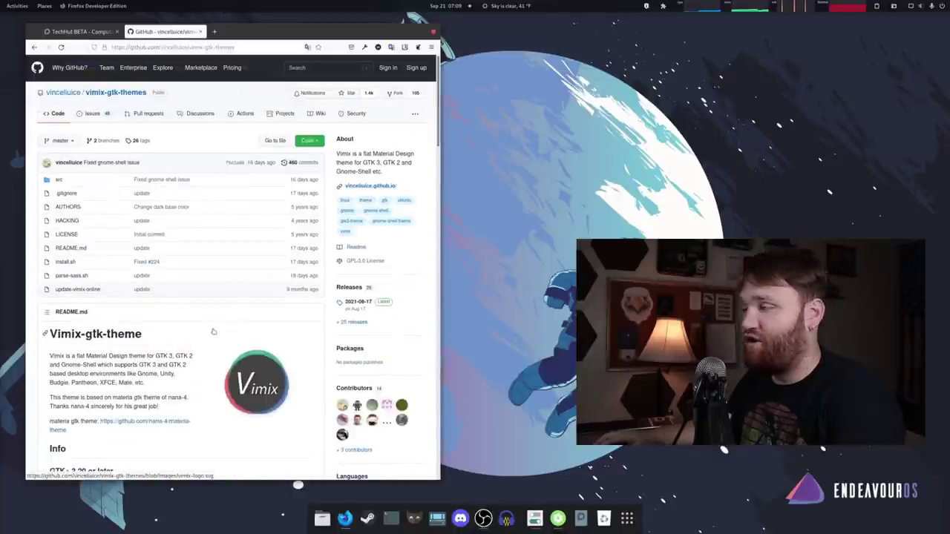
scroll(194, 362, "down", 4)
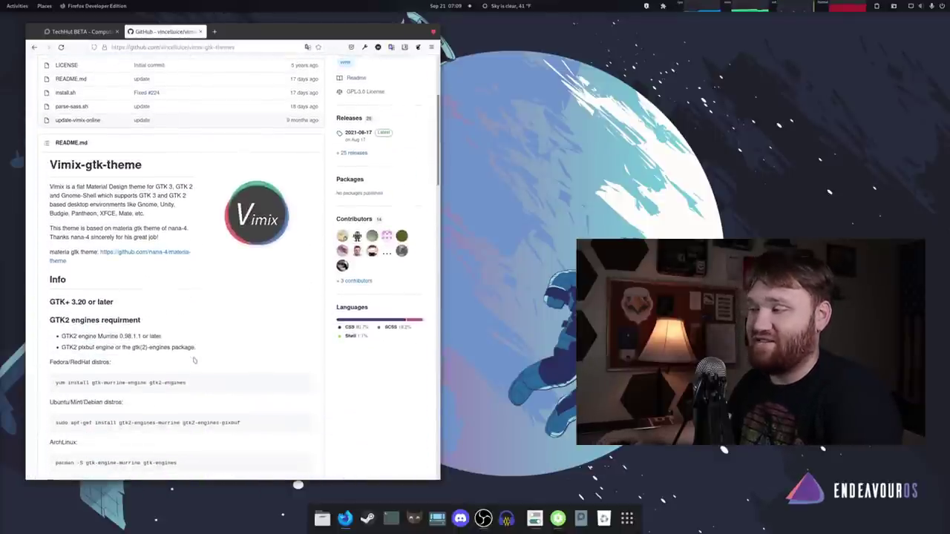
scroll(195, 361, "down", 1)
scroll(205, 351, "down", 4)
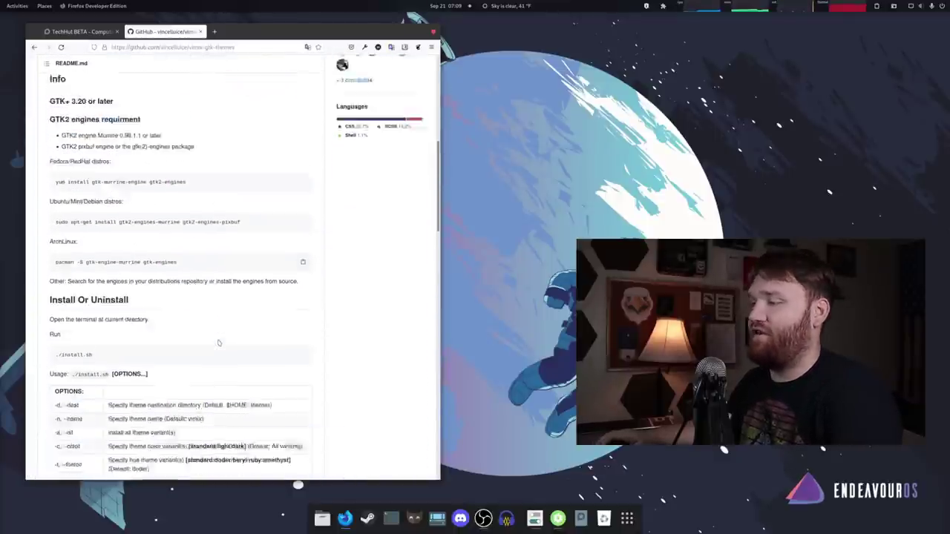
scroll(219, 342, "down", 10)
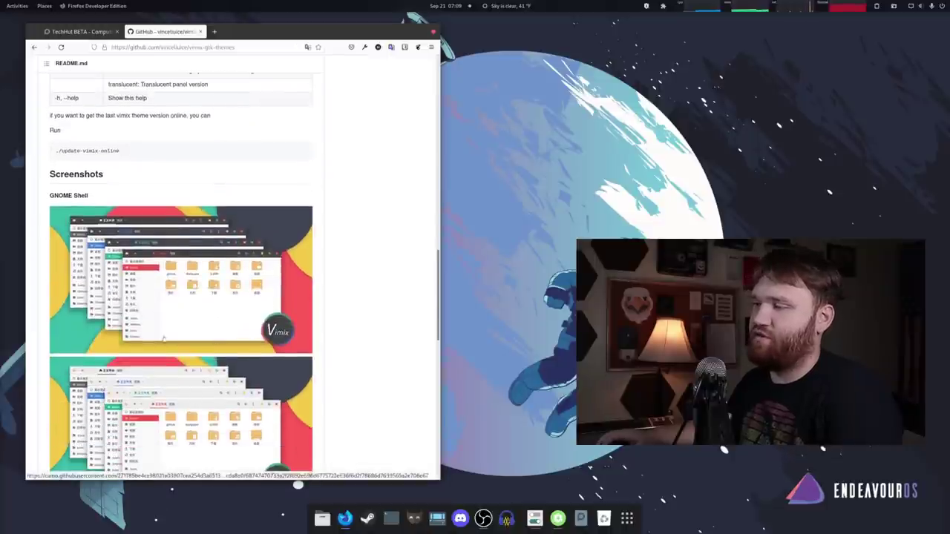
scroll(71, 302, "down", 3)
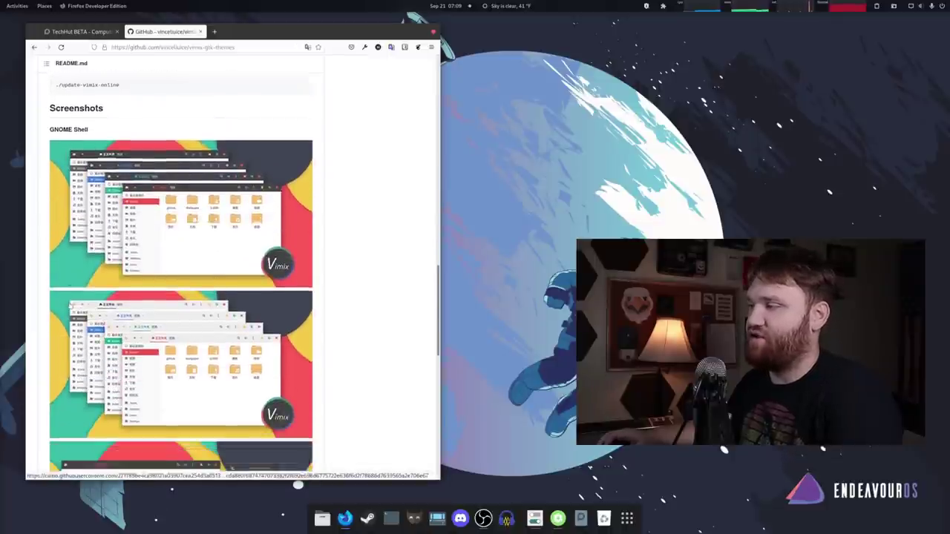
scroll(89, 319, "up", 2)
scroll(112, 337, "down", 10)
scroll(115, 341, "up", 3)
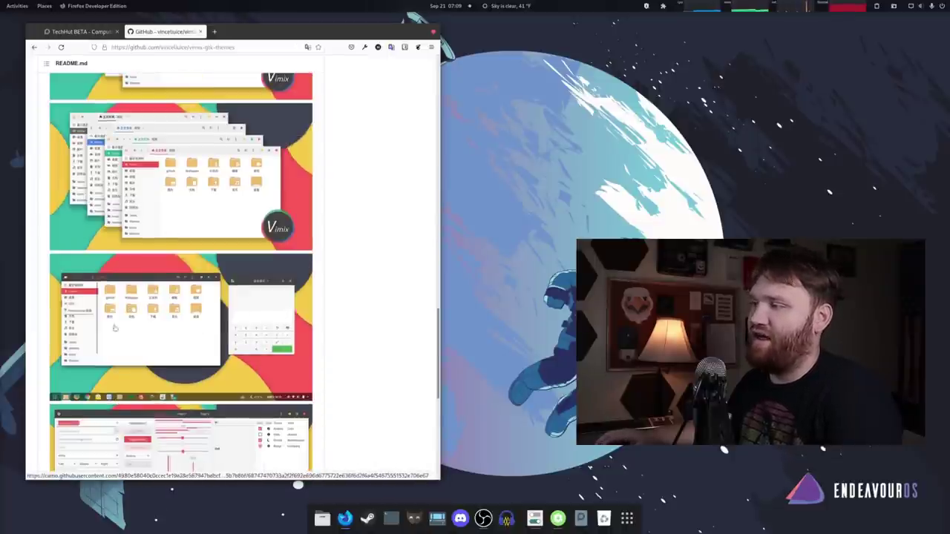
scroll(243, 288, "down", 8)
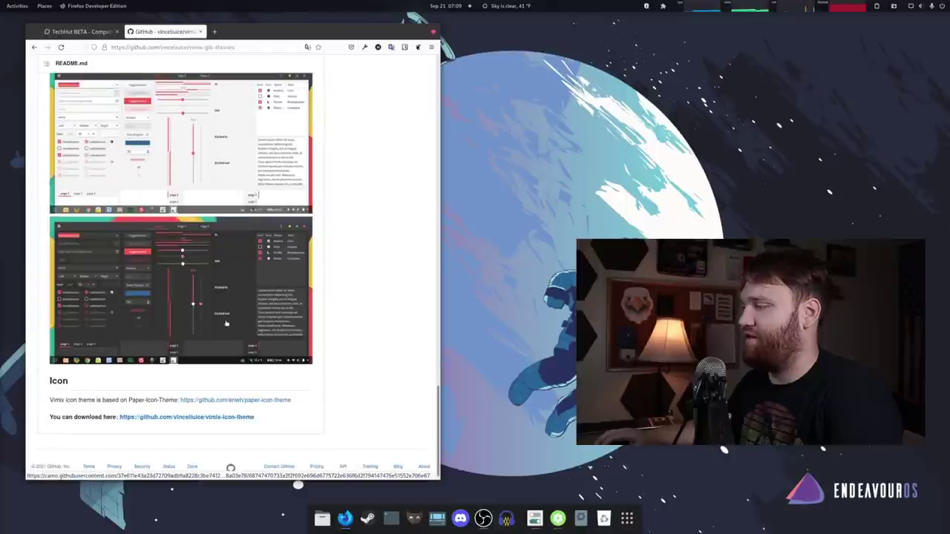
Briefly reopen Files at the Home folder, centre it and close it
left_click(321, 518)
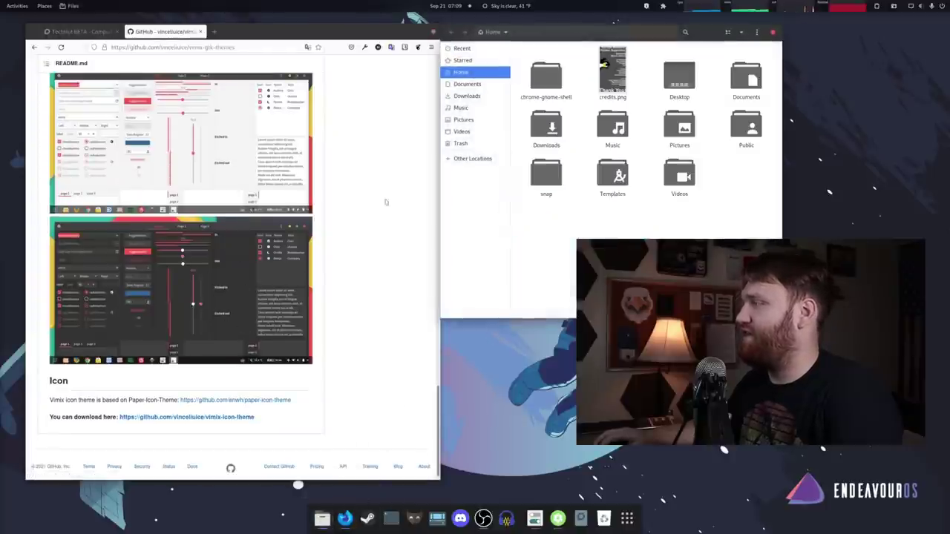
left_click_drag(717, 32, 540, 106)
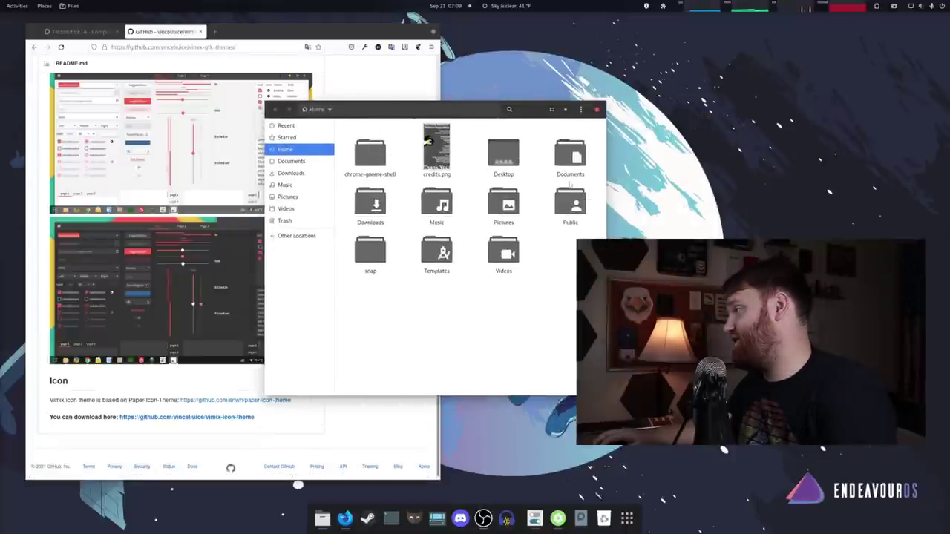
left_click(597, 109)
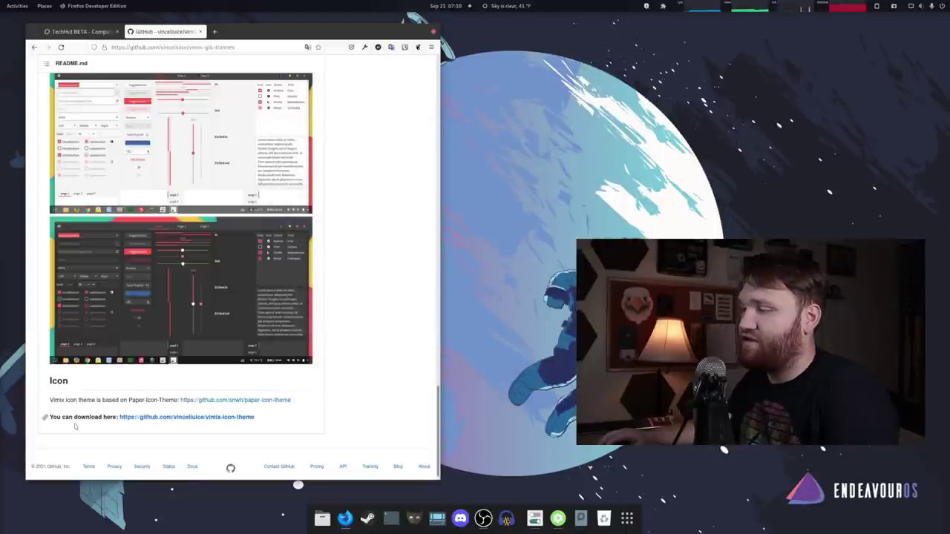
Open the vimix-icon-theme link in a new tab and switch to it
left_click_drag(129, 400, 183, 395)
left_click(116, 413)
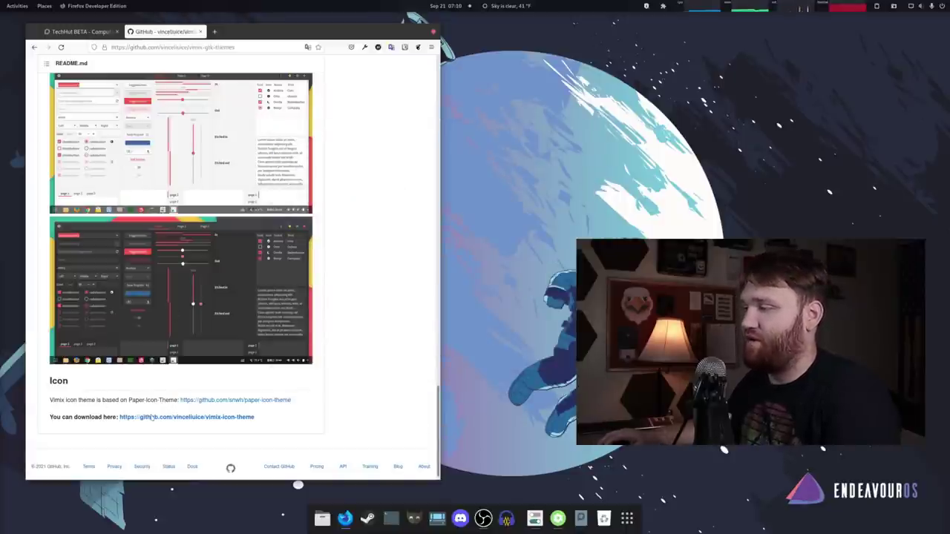
right_click(152, 417)
key("Escape")
right_click(136, 417)
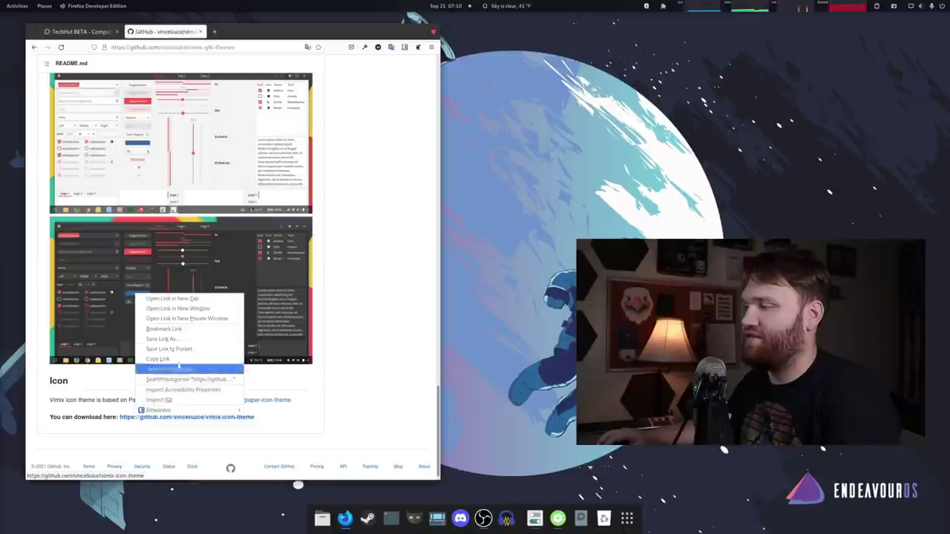
left_click(210, 298)
left_click(245, 31)
Scroll to the icon Preview and move the Tweaks window over the browser
scroll(239, 347, "down", 10)
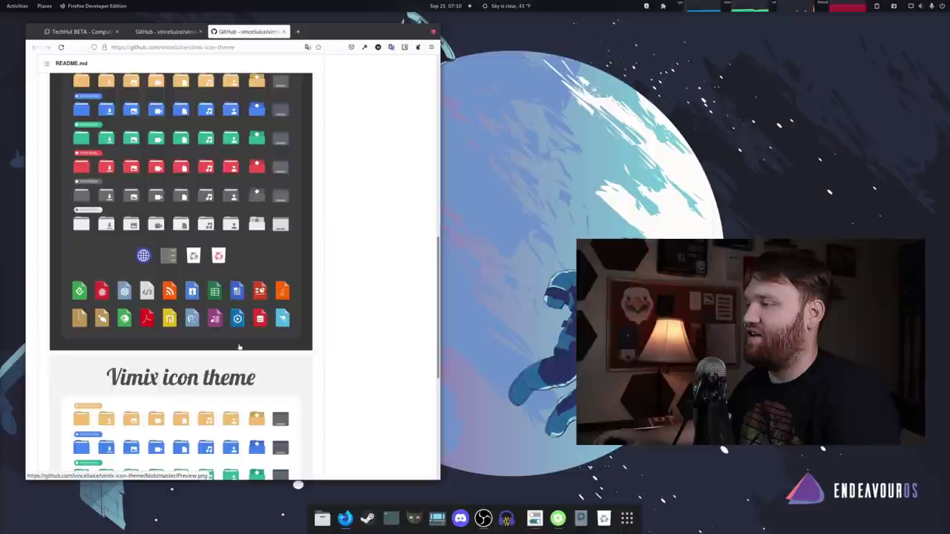
scroll(239, 347, "up", 5)
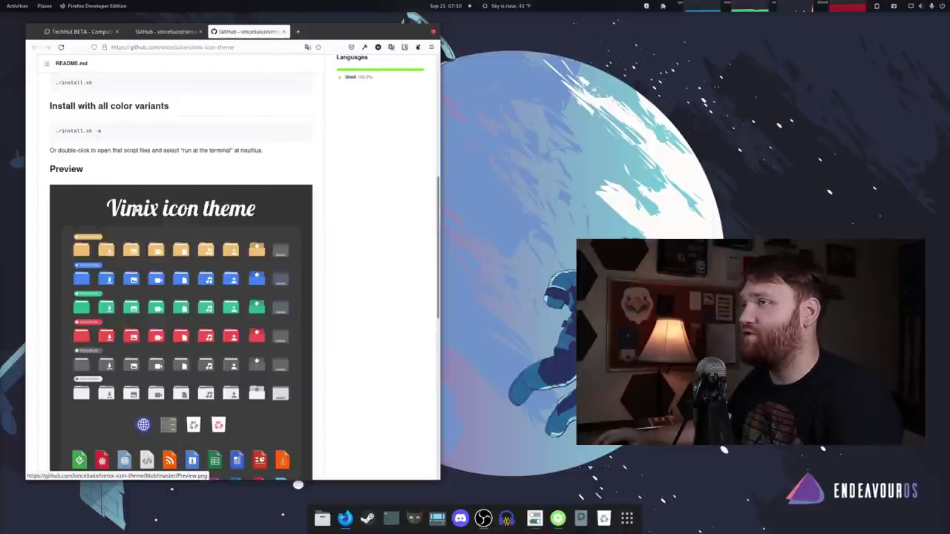
left_click_drag(521, 101, 254, 90)
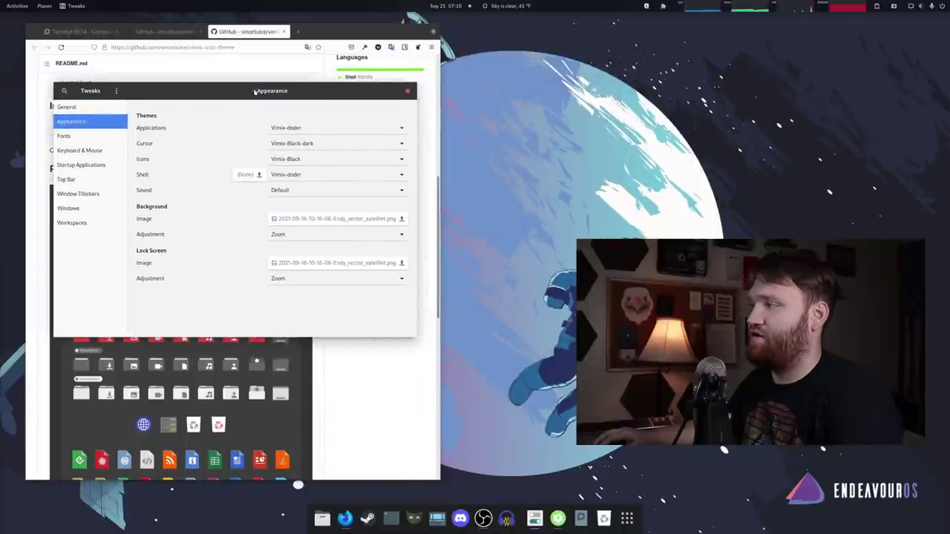
Switch the Tweaks Shell theme from Vimix-doder to Nordic-Polar
left_click(311, 176)
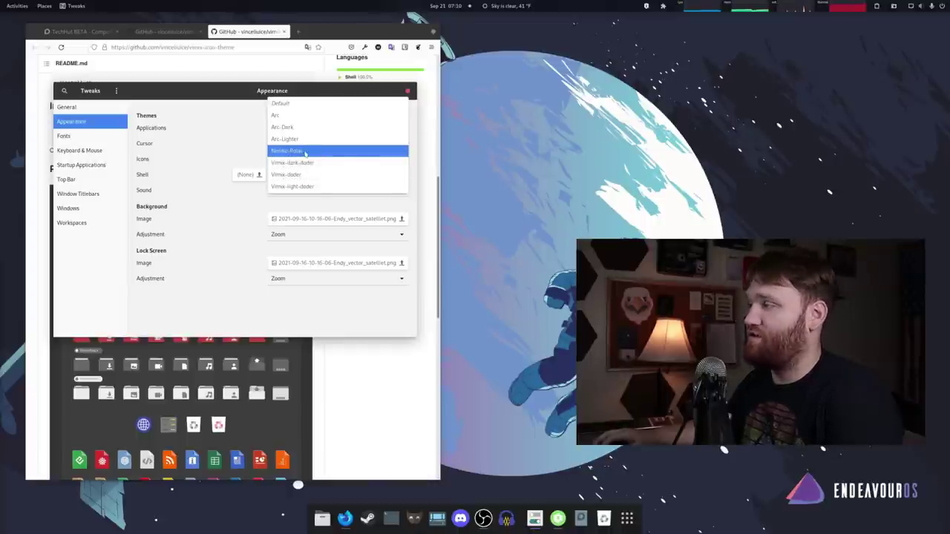
left_click(305, 152)
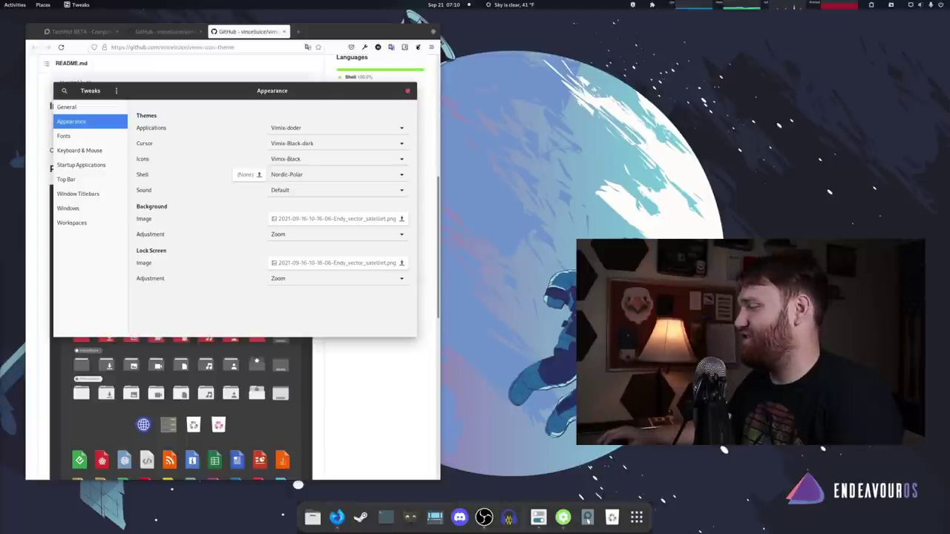
right_click(580, 521)
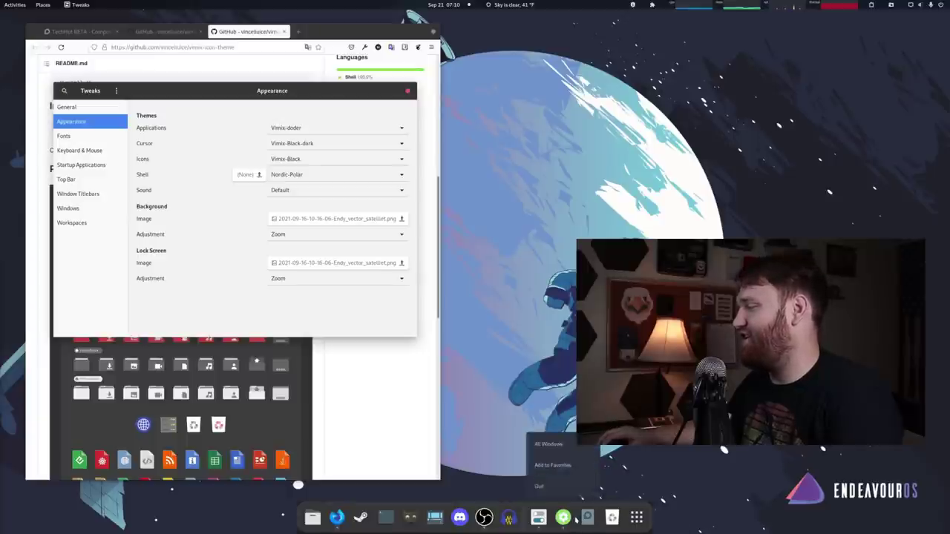
In Dash to Dock settings Appearance, toggle the built-in dock theme on and off, then close
right_click(637, 518)
left_click(631, 487)
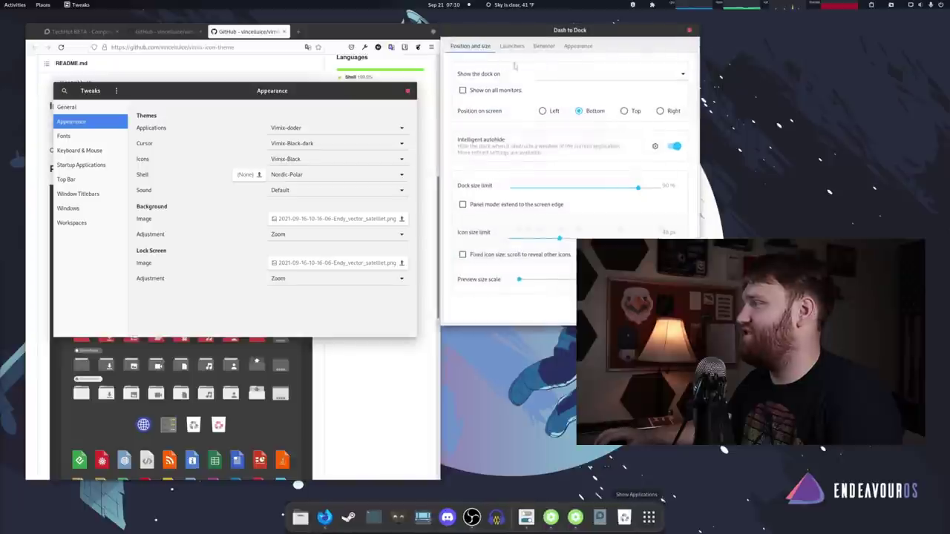
left_click_drag(554, 28, 260, 74)
left_click(284, 92)
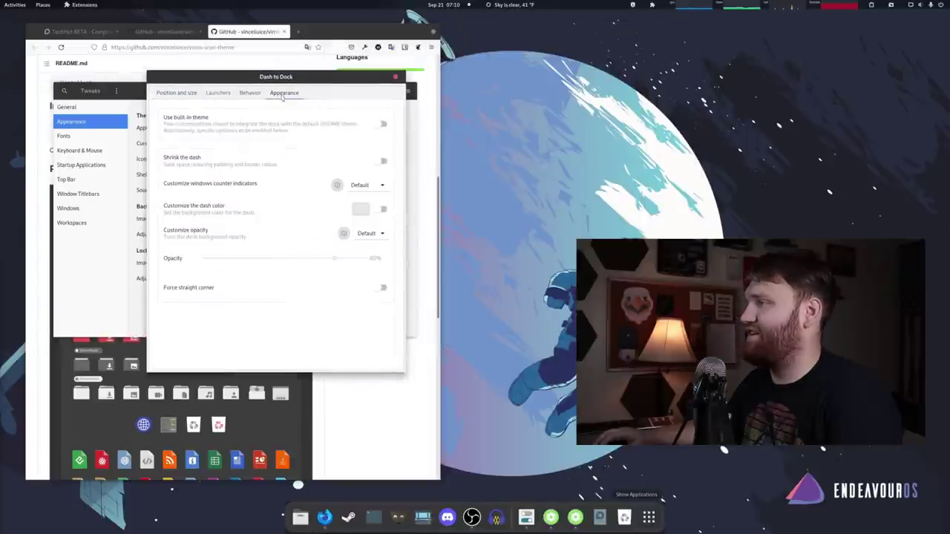
left_click(380, 125)
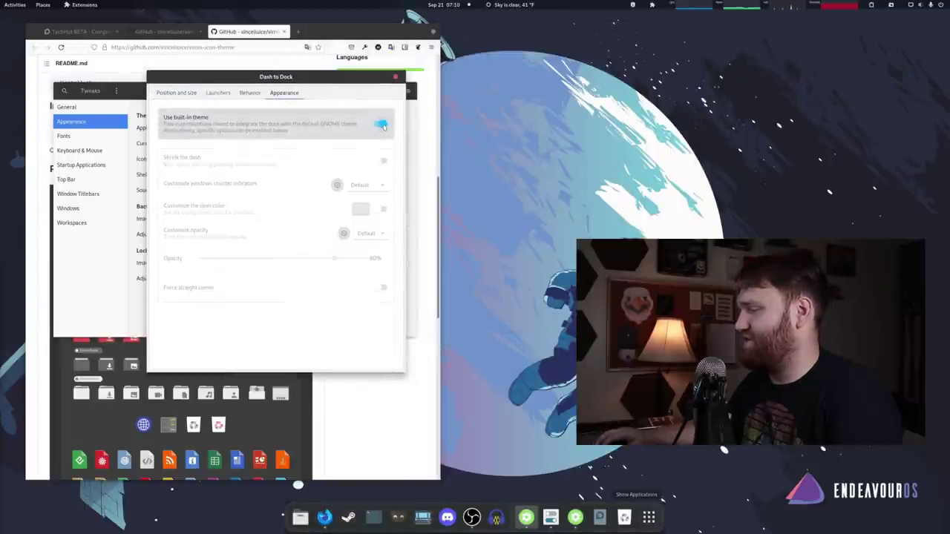
left_click(379, 124)
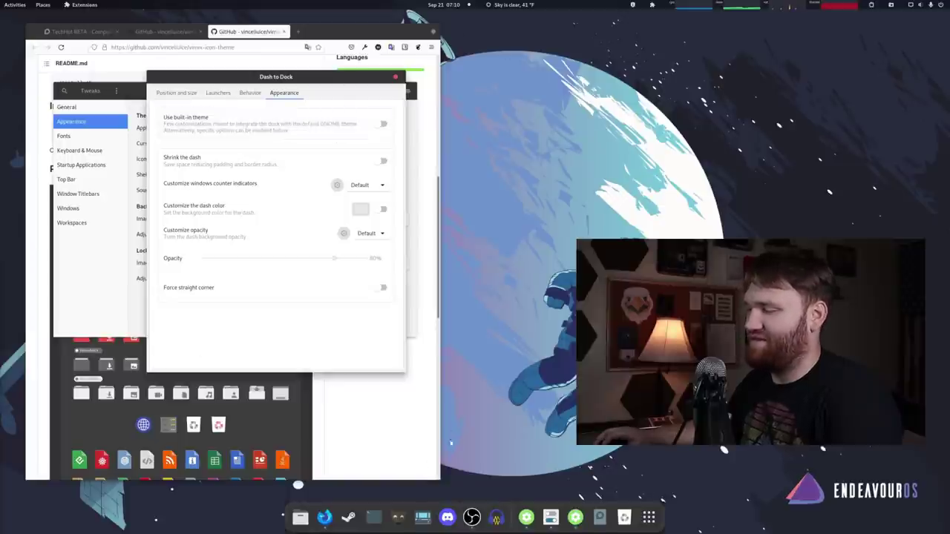
left_click(395, 77)
Set the Shell theme back to Vimix-doder and close Tweaks
left_click(317, 178)
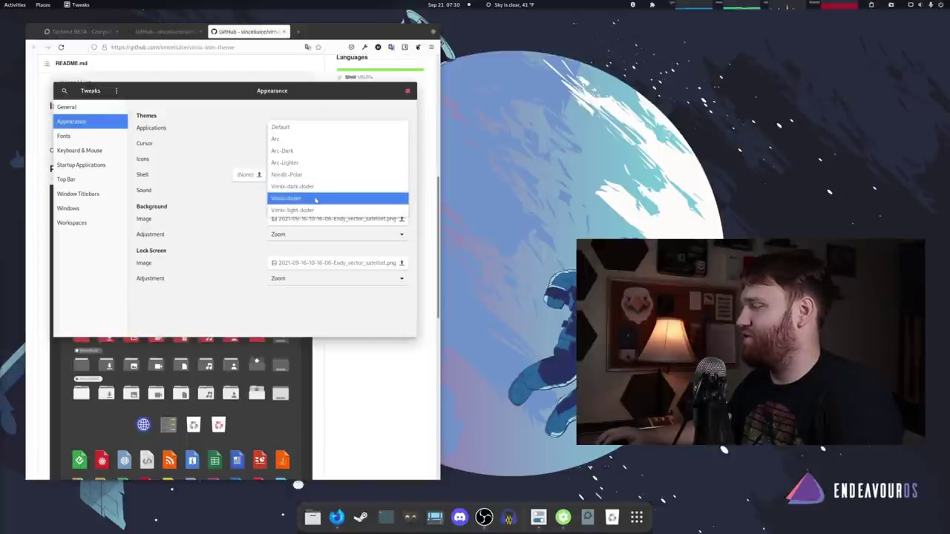
left_click(315, 198)
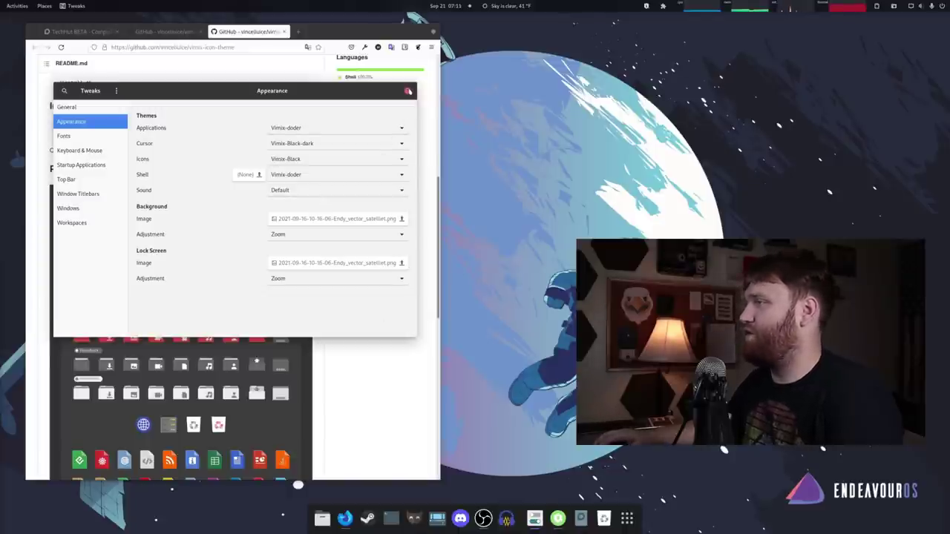
left_click(407, 90)
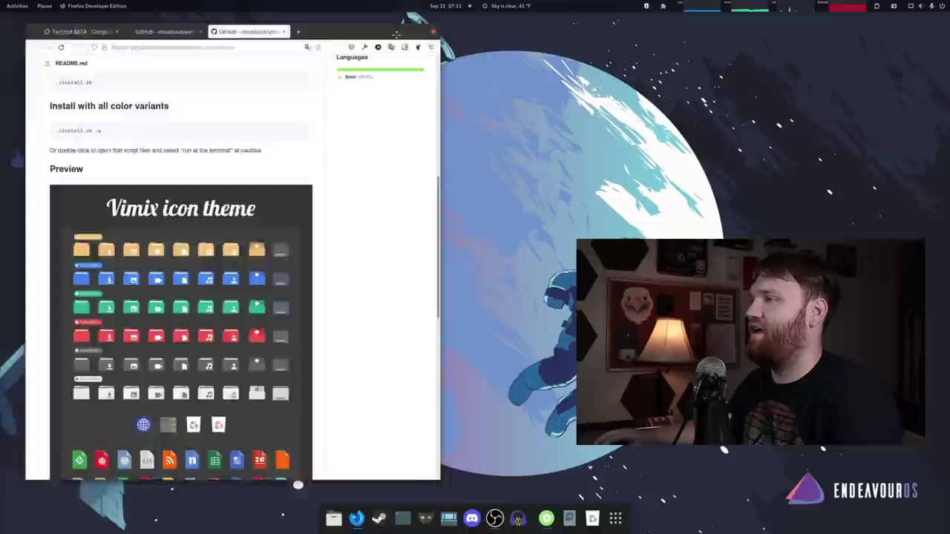
Close Firefox, then open the Activities overview and return to the Extensions window
left_click(433, 31)
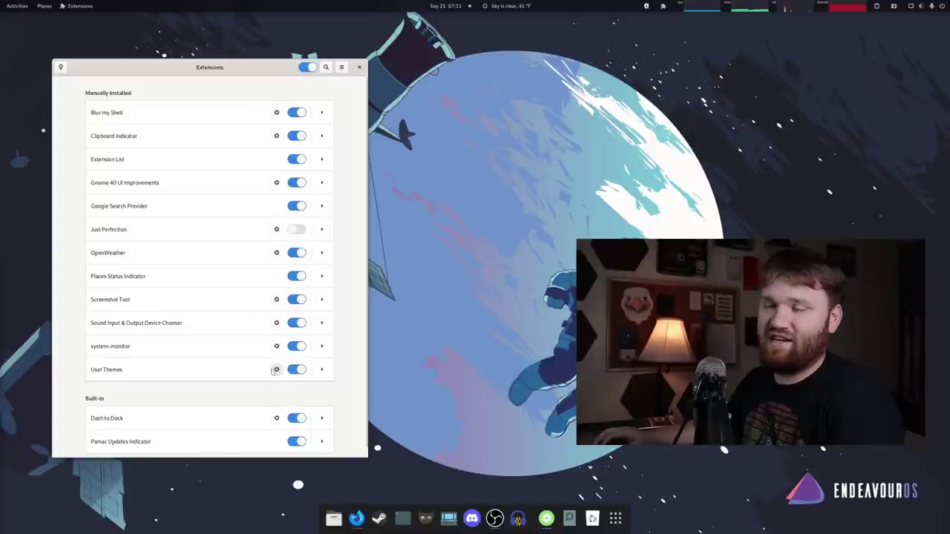
left_click(19, 9)
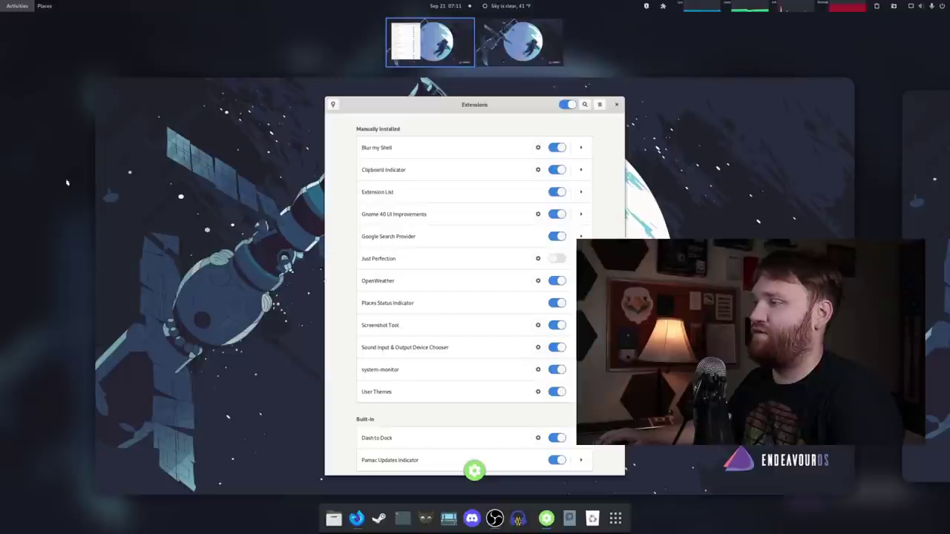
left_click(445, 137)
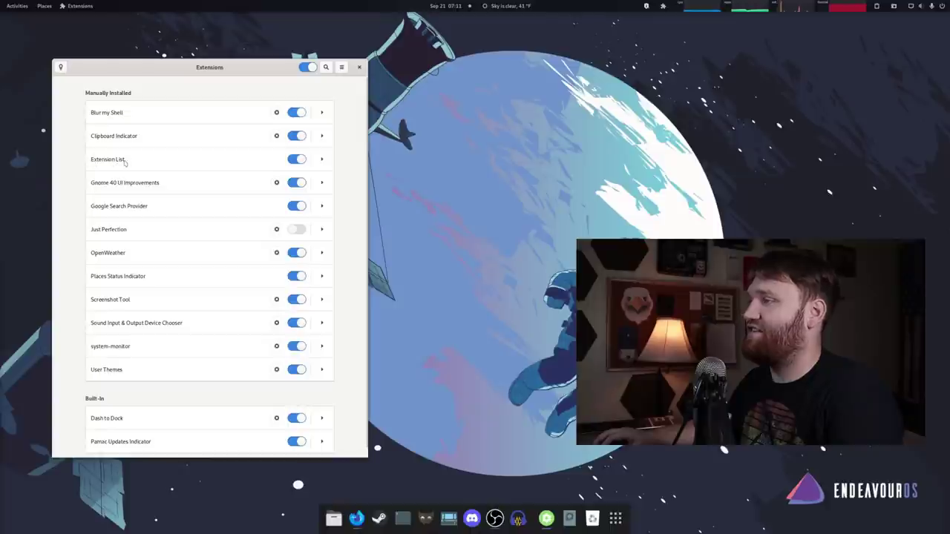
left_click(664, 7)
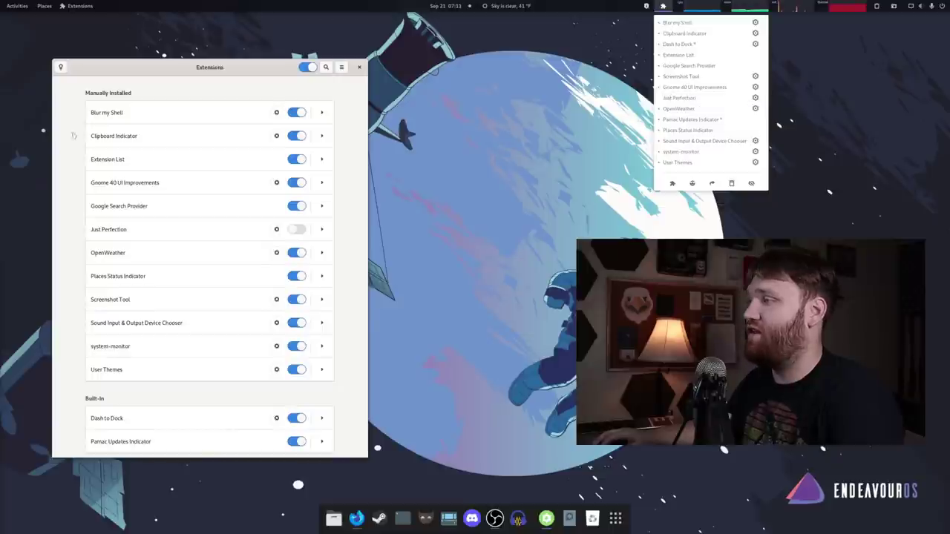
left_click(57, 221)
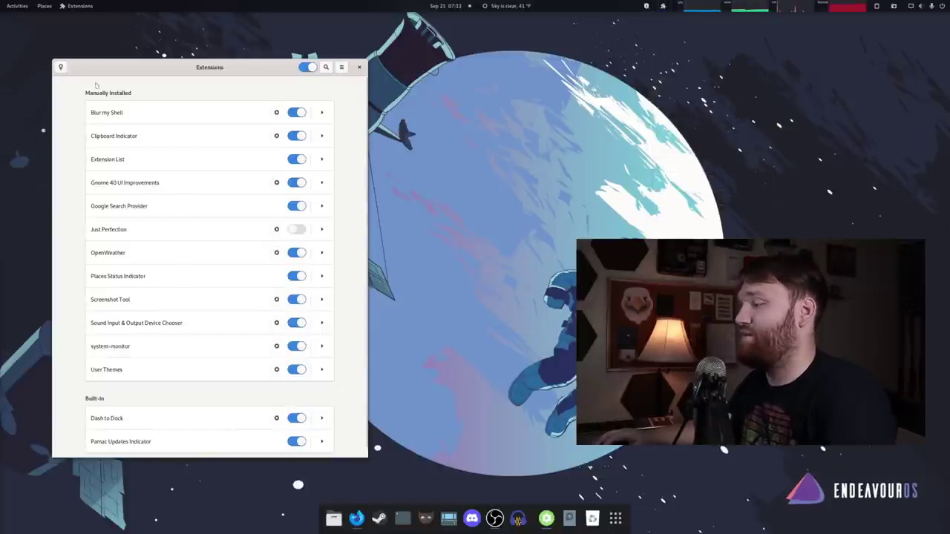
left_click(15, 6)
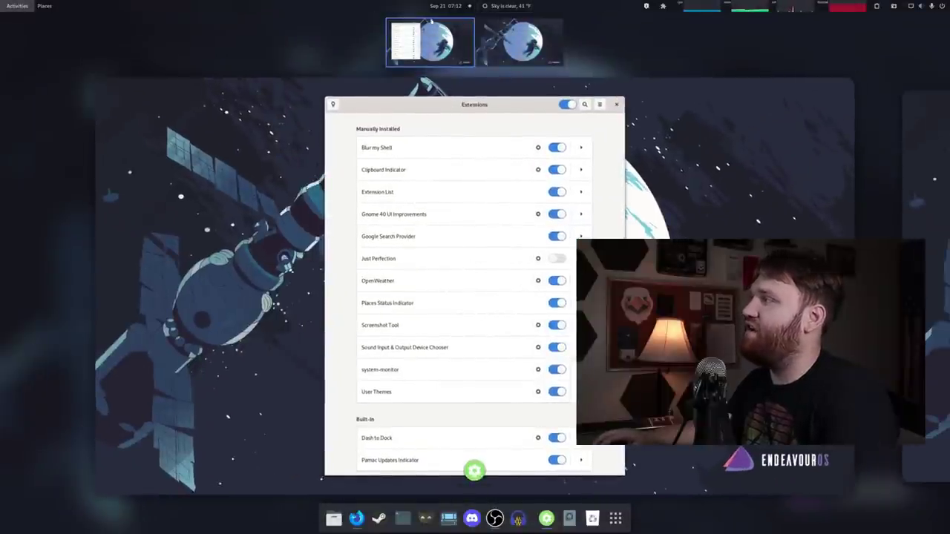
scroll(475, 285, "down", 1)
scroll(475, 286, "up", 1)
scroll(475, 286, "down", 1)
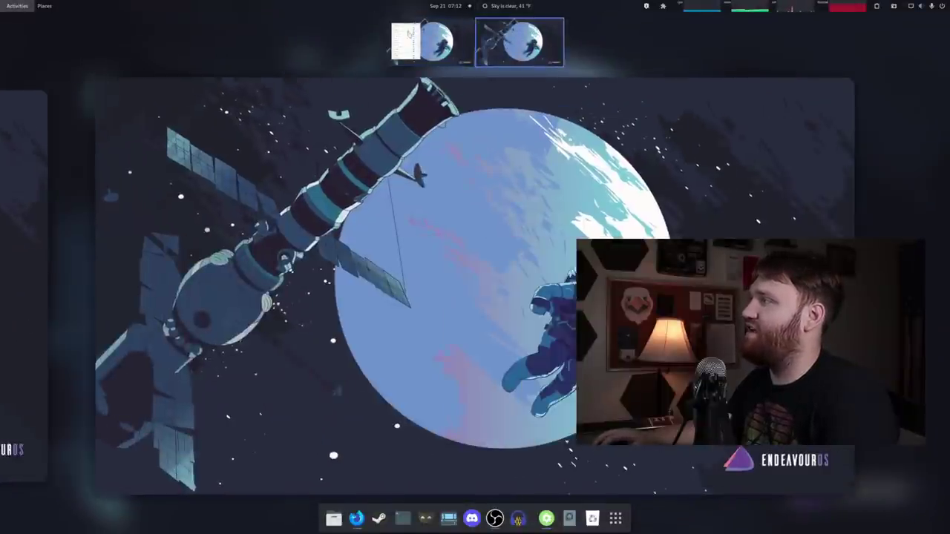
scroll(475, 286, "up", 1)
scroll(446, 67, "down", 1)
scroll(446, 68, "up", 1)
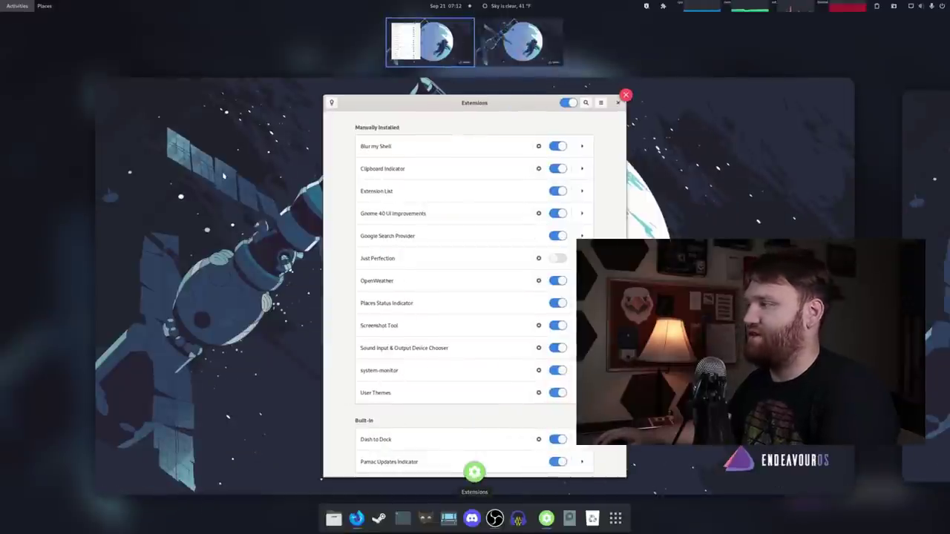
left_click(223, 176)
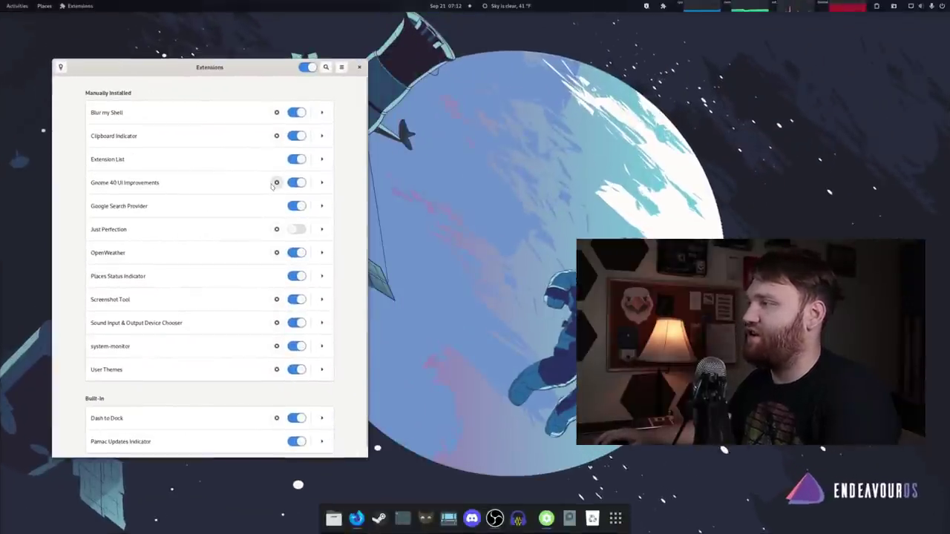
left_click(276, 182)
left_click_drag(475, 67, 141, 49)
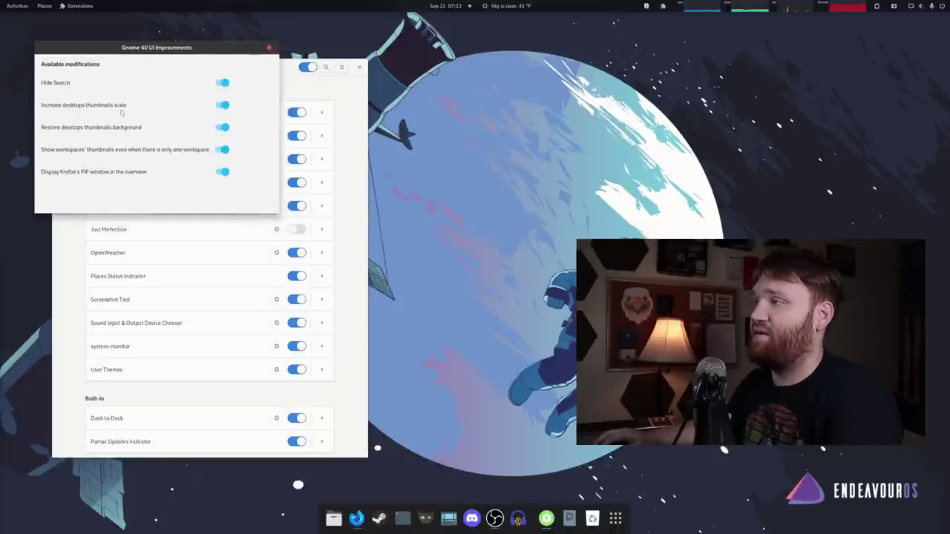
left_click(269, 48)
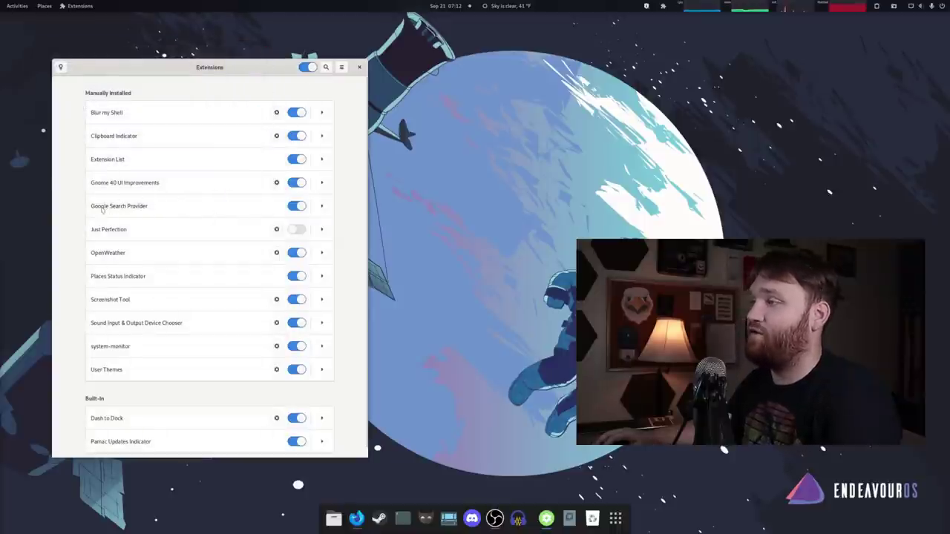
key("super")
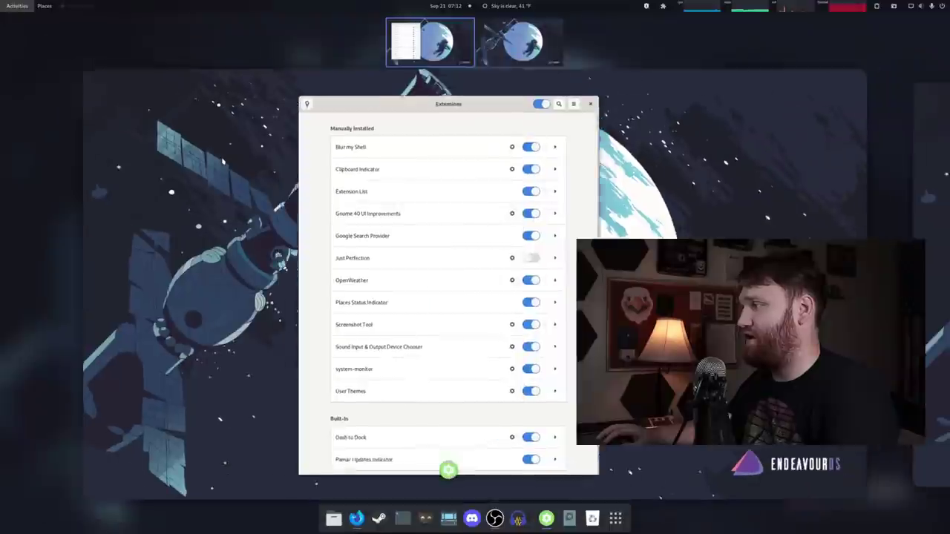
type("techhut")
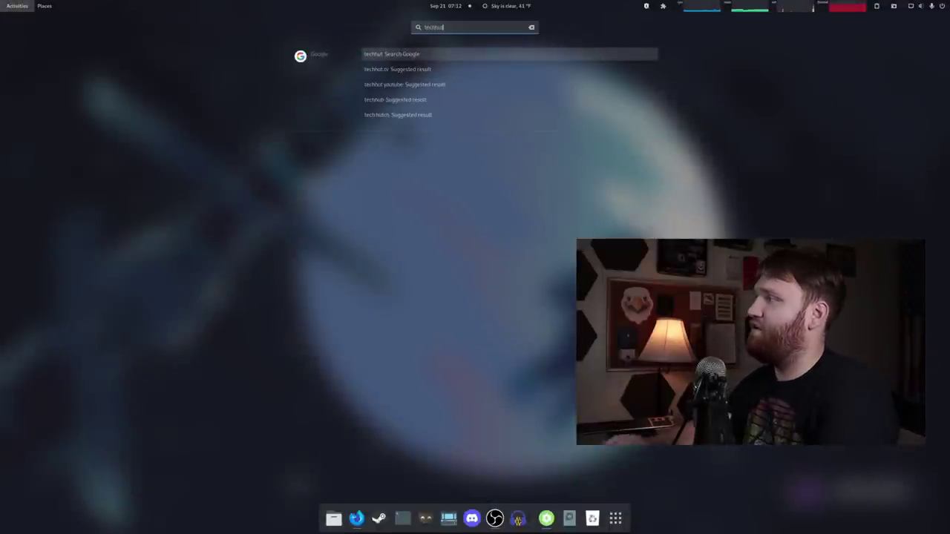
key("Return")
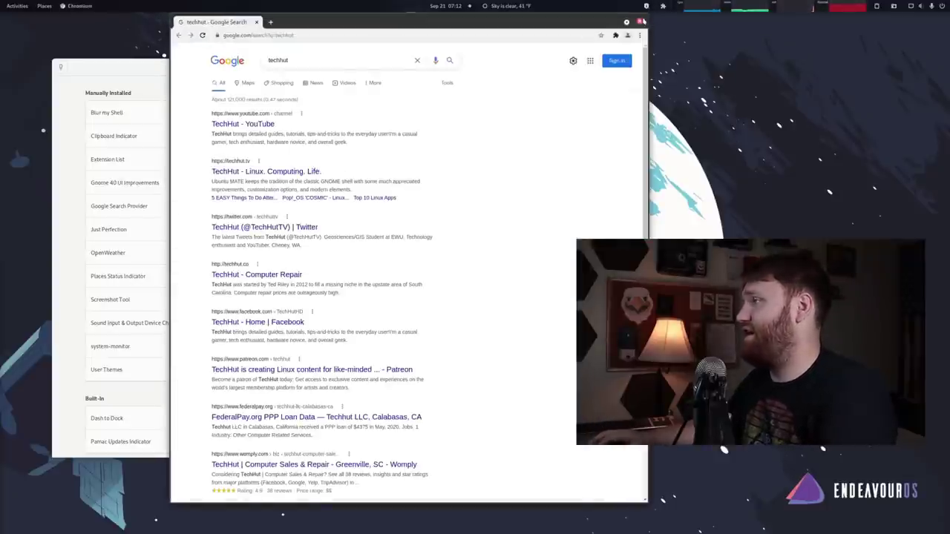
left_click(643, 22)
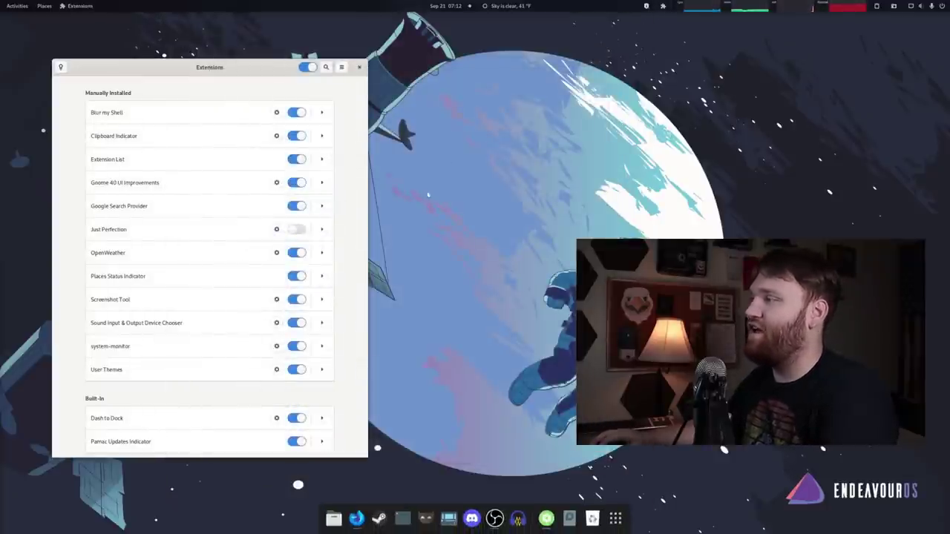
left_click(507, 6)
key("super+v")
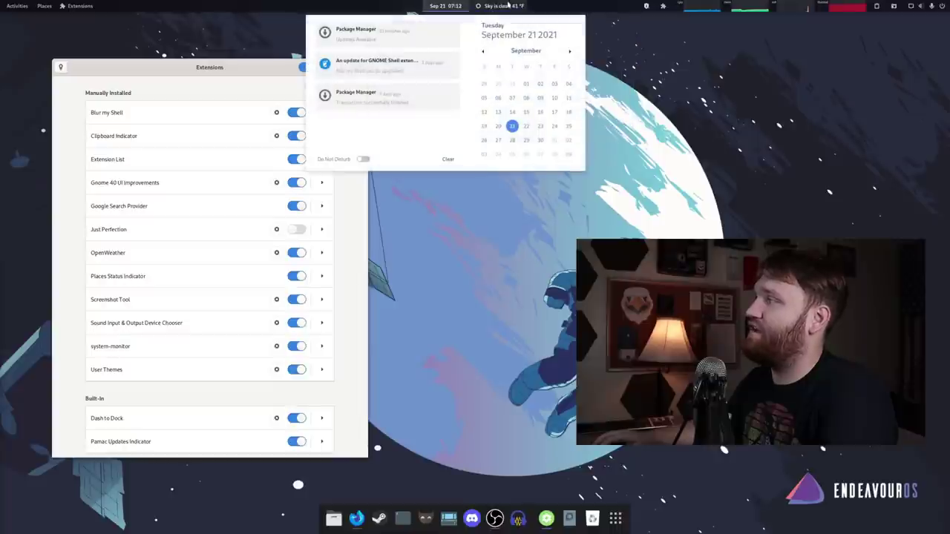
left_click(500, 7)
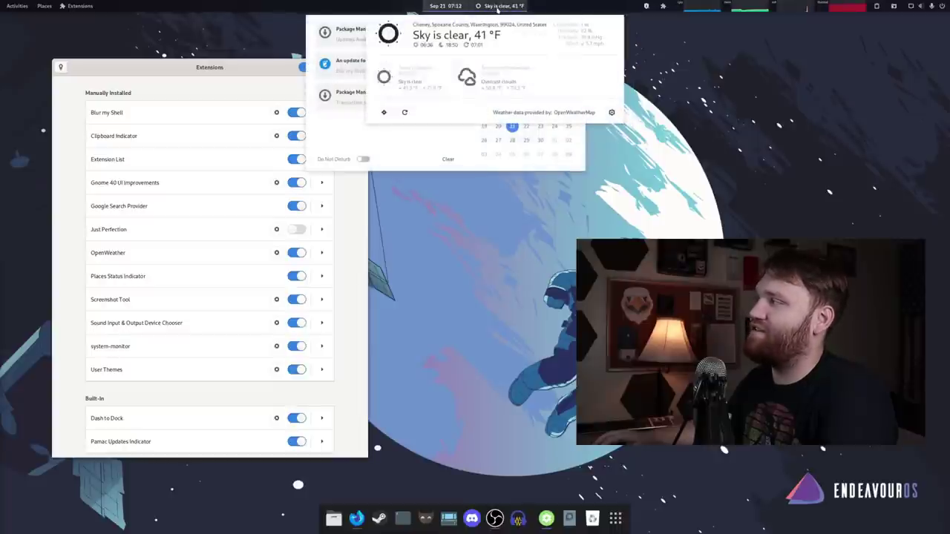
left_click(611, 112)
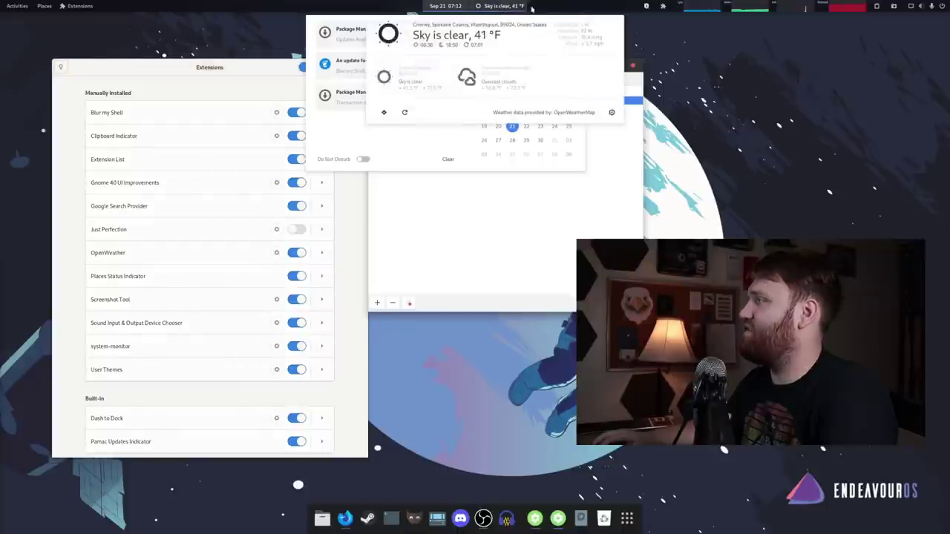
left_click(448, 6)
left_click_drag(475, 71, 325, 38)
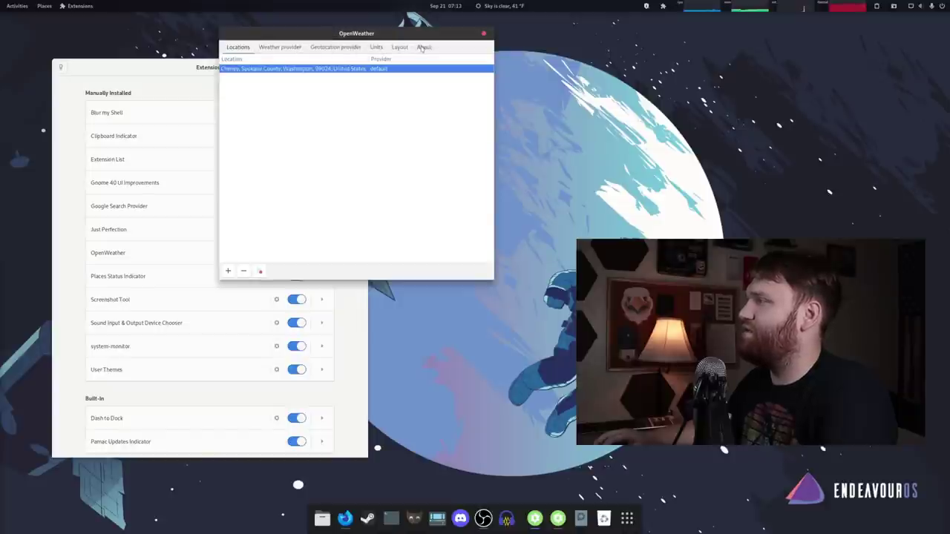
left_click(280, 47)
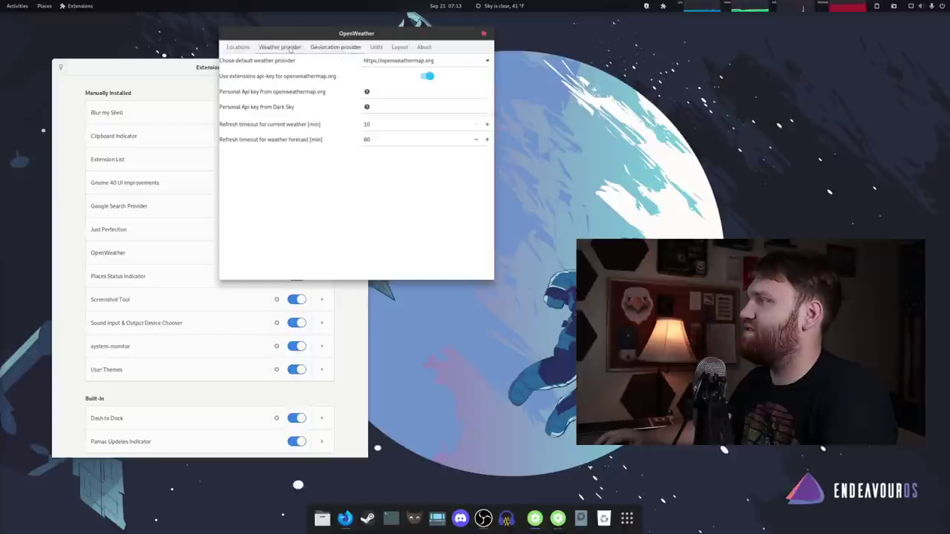
left_click(400, 47)
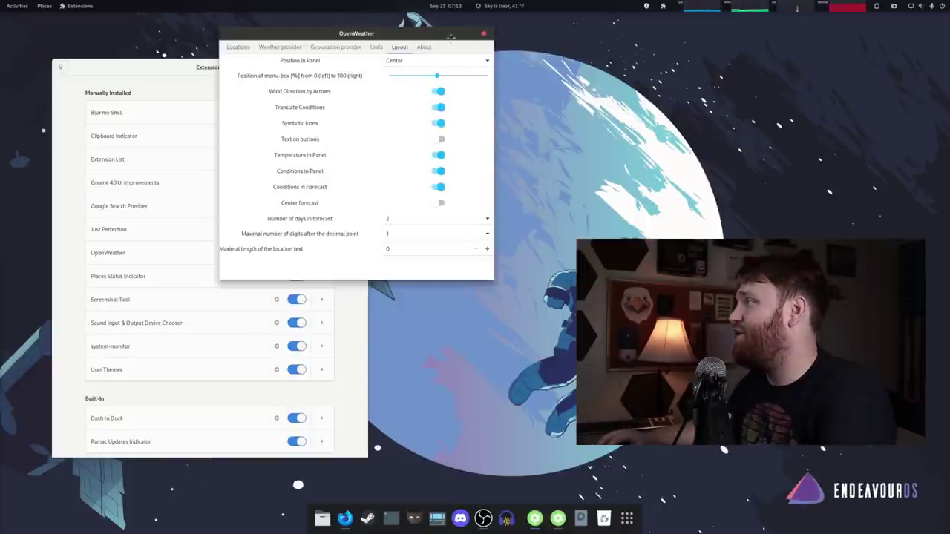
left_click_drag(450, 36, 366, 40)
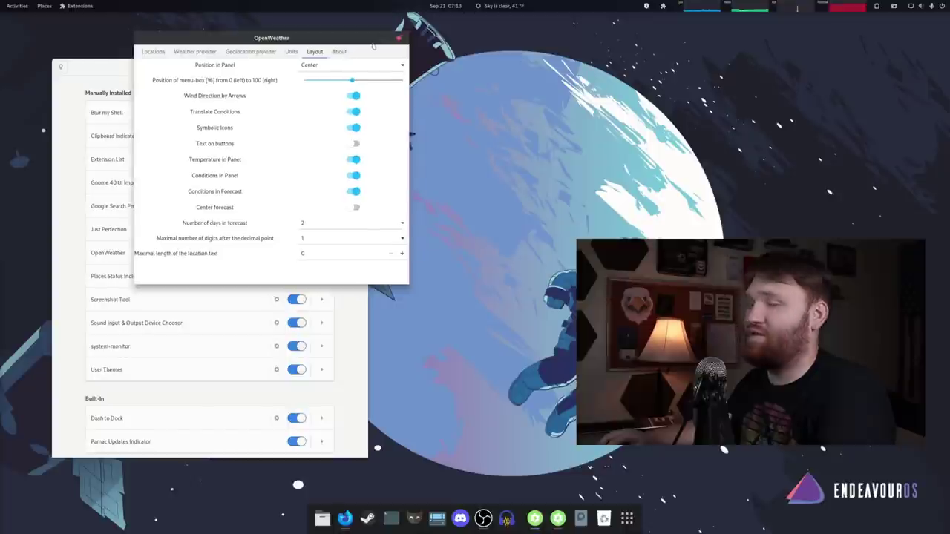
left_click(520, 5)
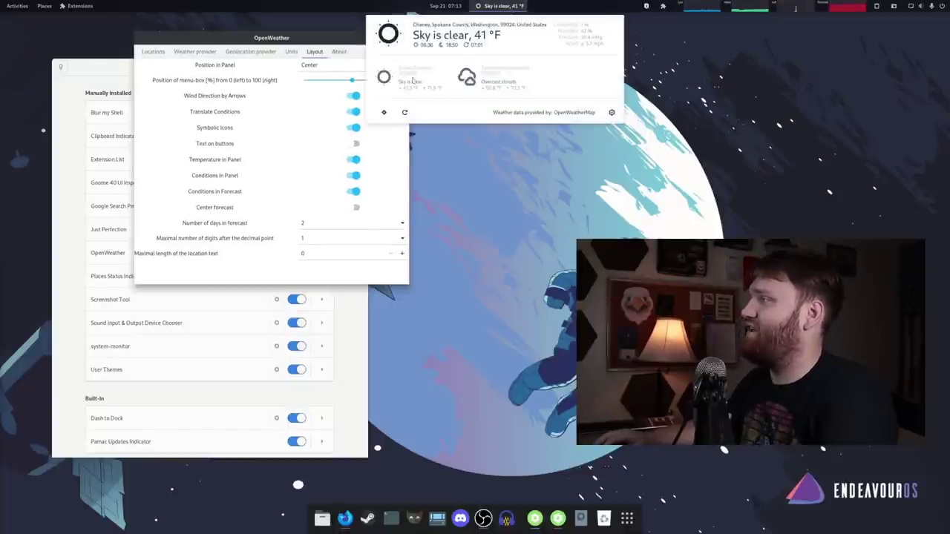
left_click(306, 41)
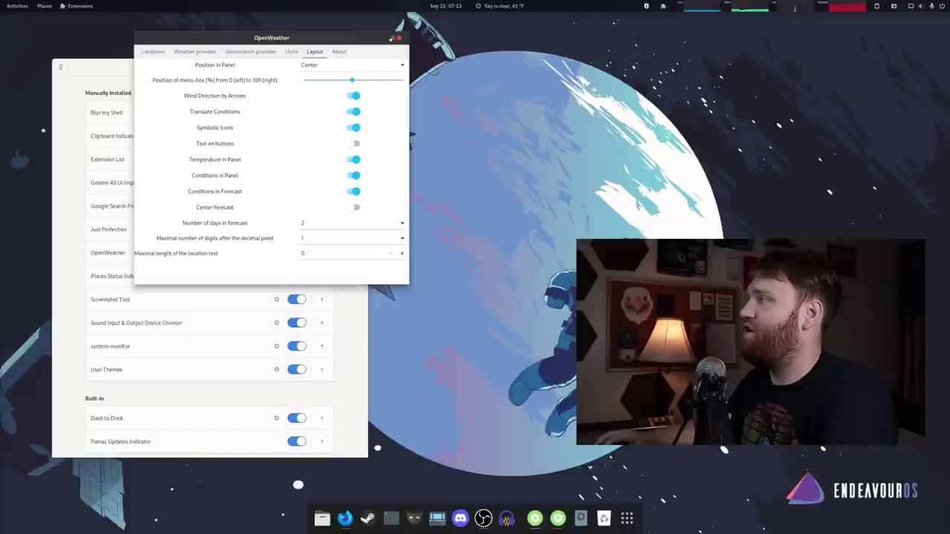
left_click(397, 38)
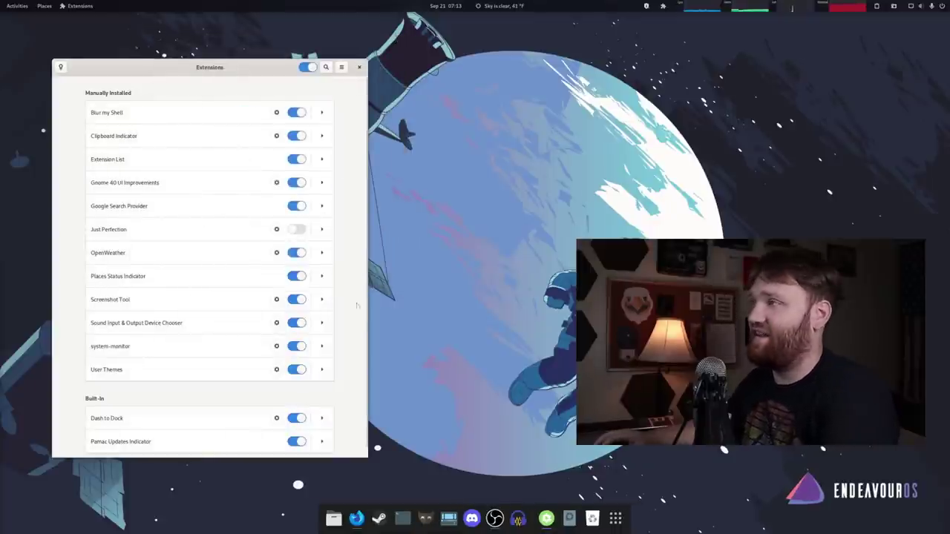
Open the Pictures folder from the top-bar folder list, then close the Files window
left_click(42, 7)
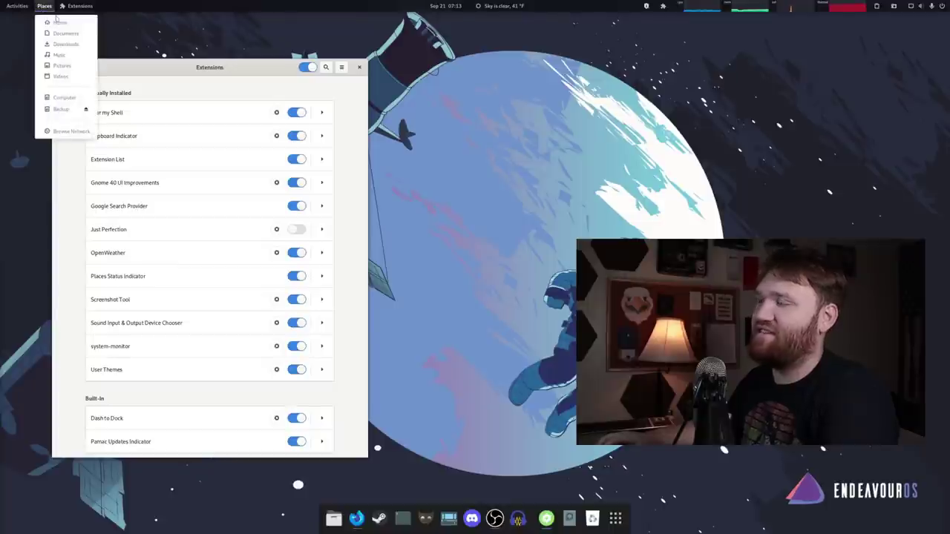
left_click(44, 6)
left_click(45, 6)
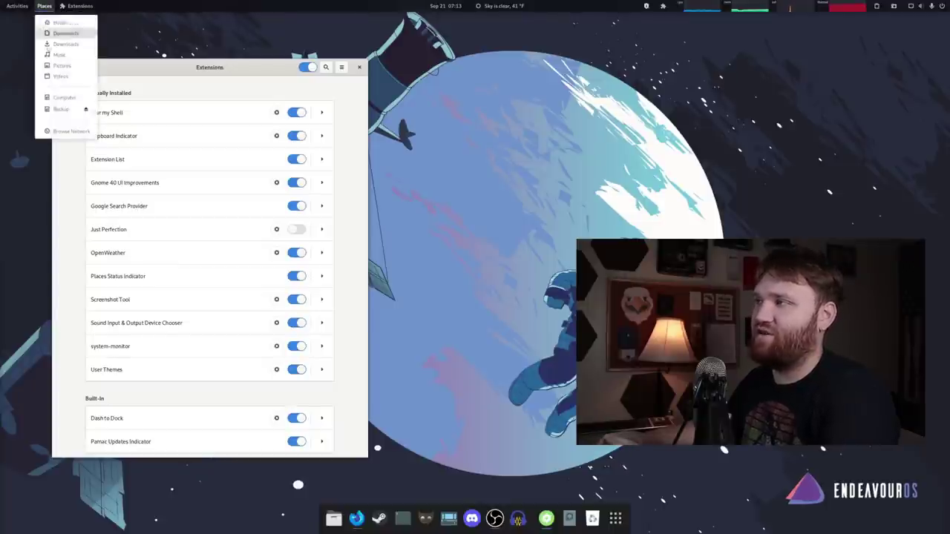
mouse_move(80, 6)
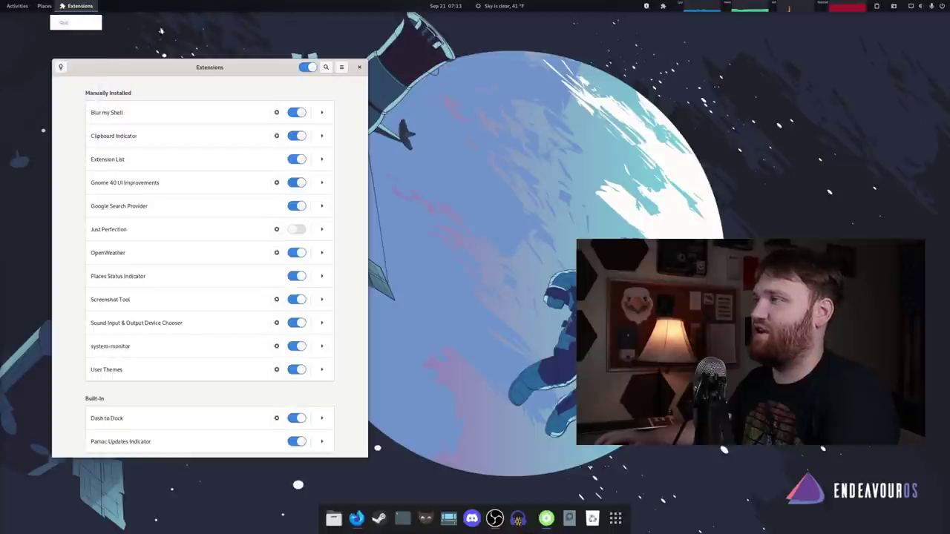
mouse_move(44, 6)
left_click(63, 65)
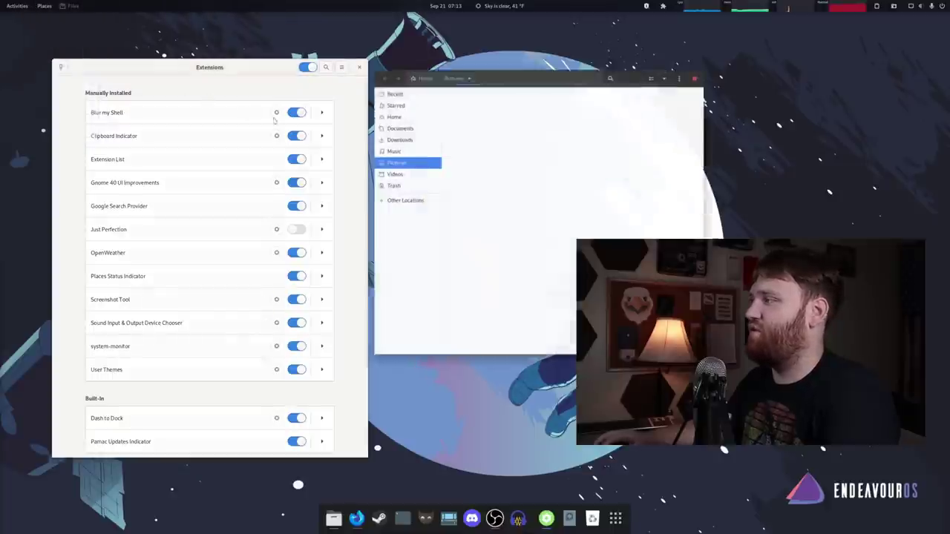
left_click_drag(644, 78, 308, 73)
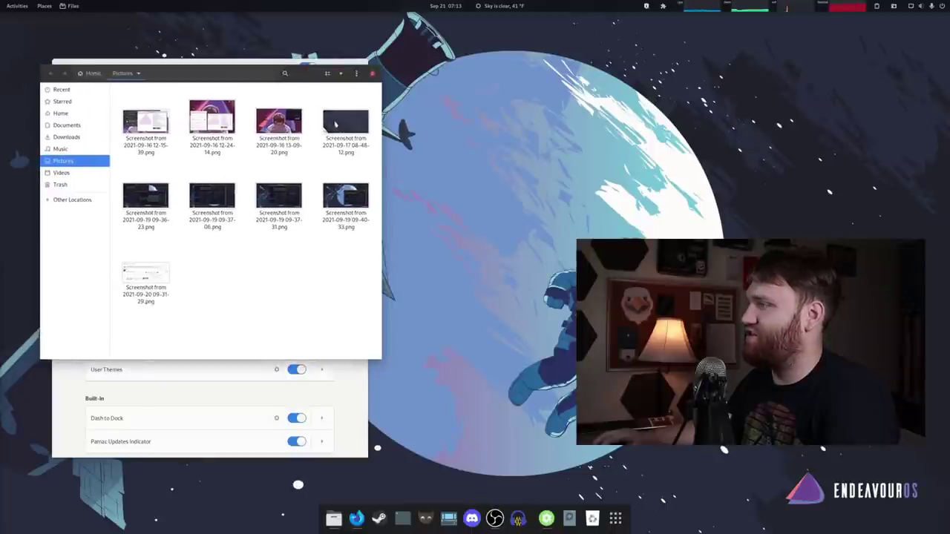
left_click(373, 74)
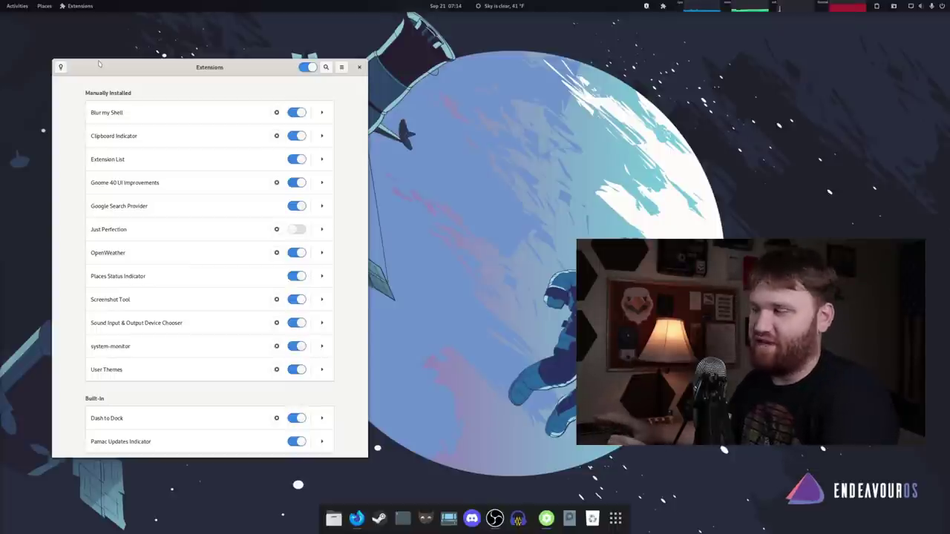
Capture the Extensions window with Screenshot Tool's Select Area and dismiss the notification
left_click(16, 6)
left_click(450, 258)
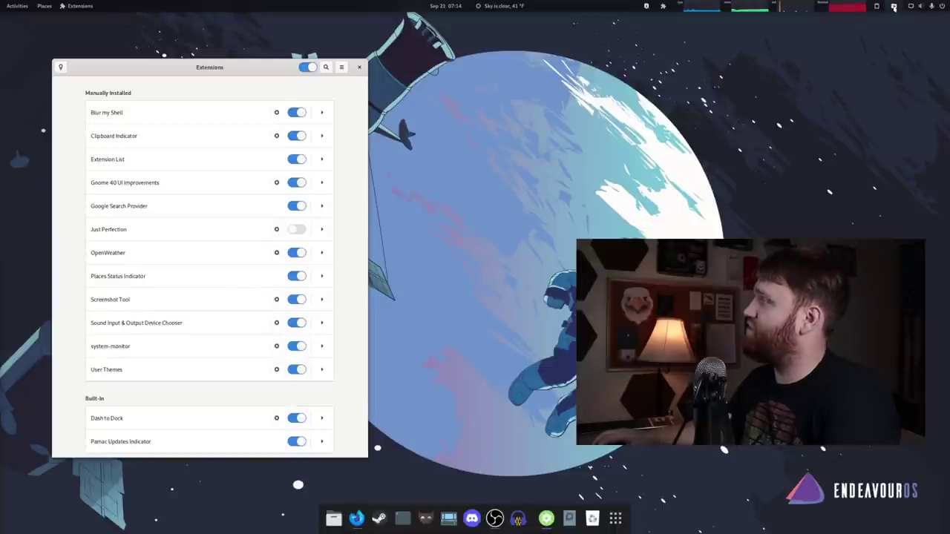
left_click(893, 7)
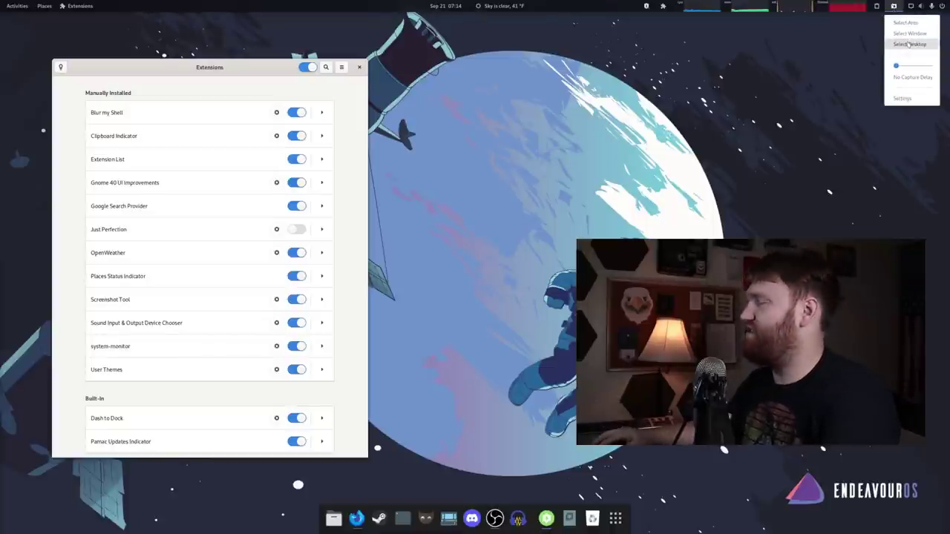
left_click(905, 23)
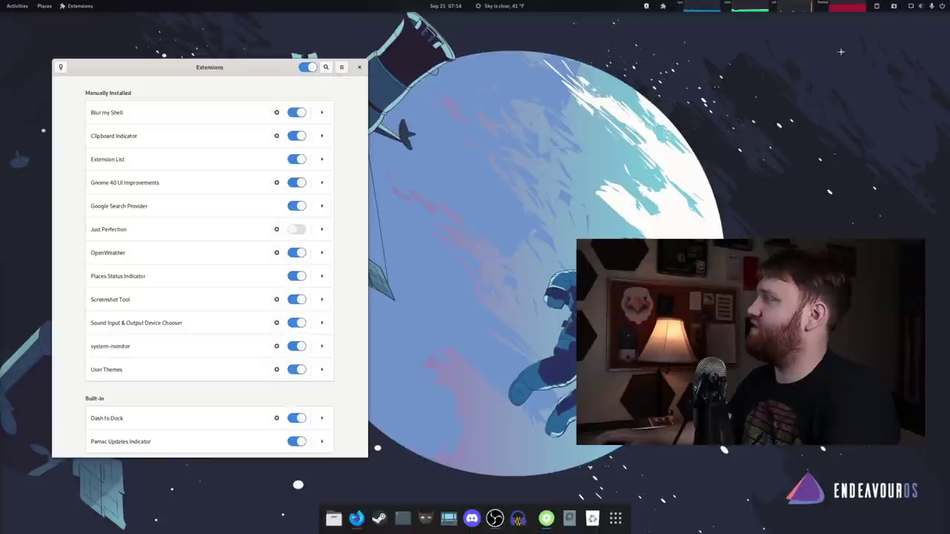
left_click_drag(381, 47, 38, 475)
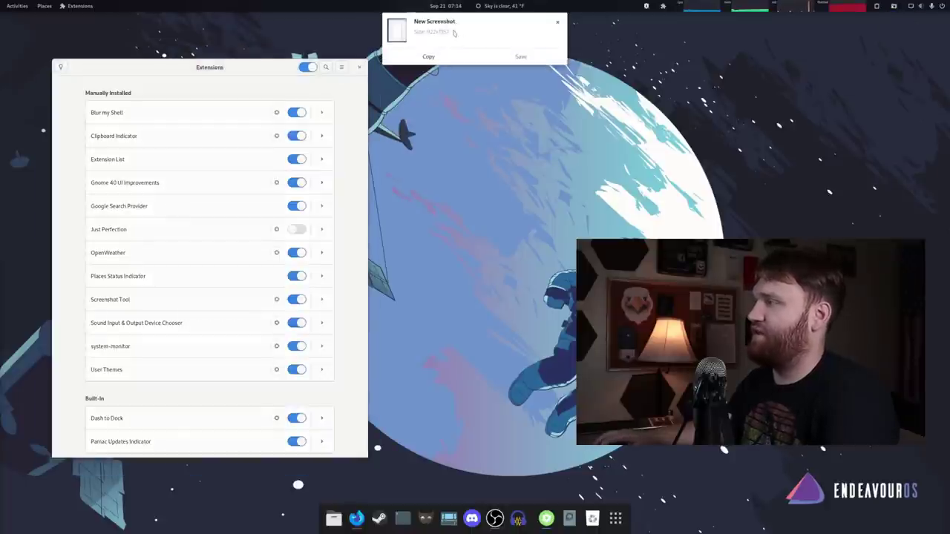
left_click(558, 23)
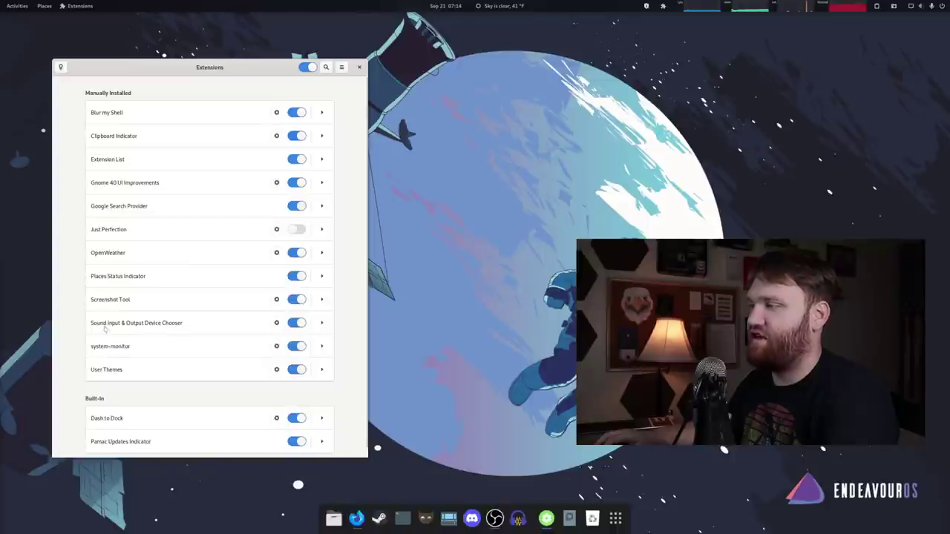
left_click(923, 9)
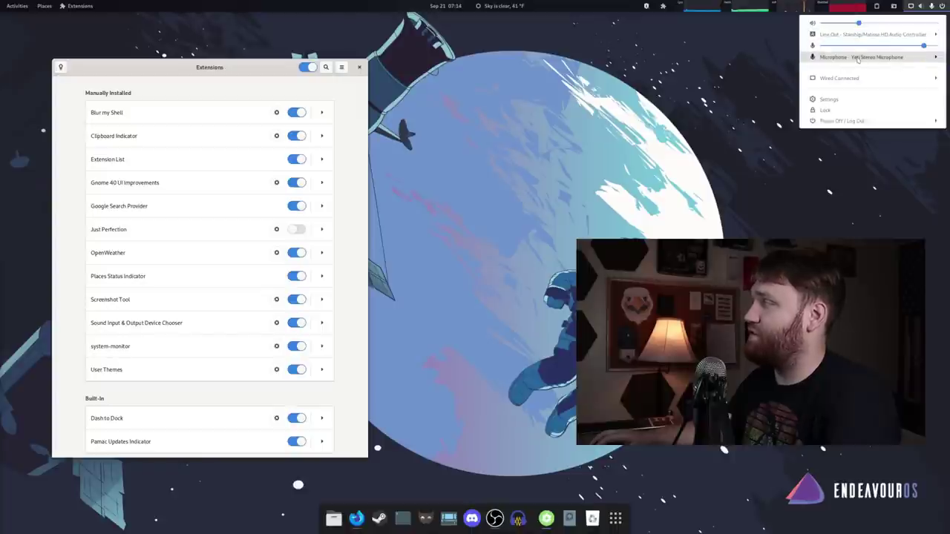
left_click(629, 113)
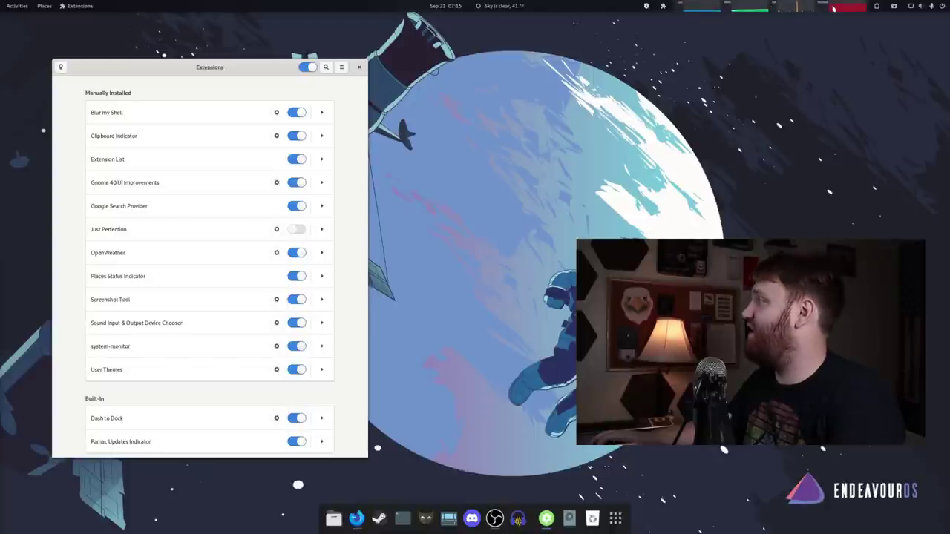
left_click(795, 6)
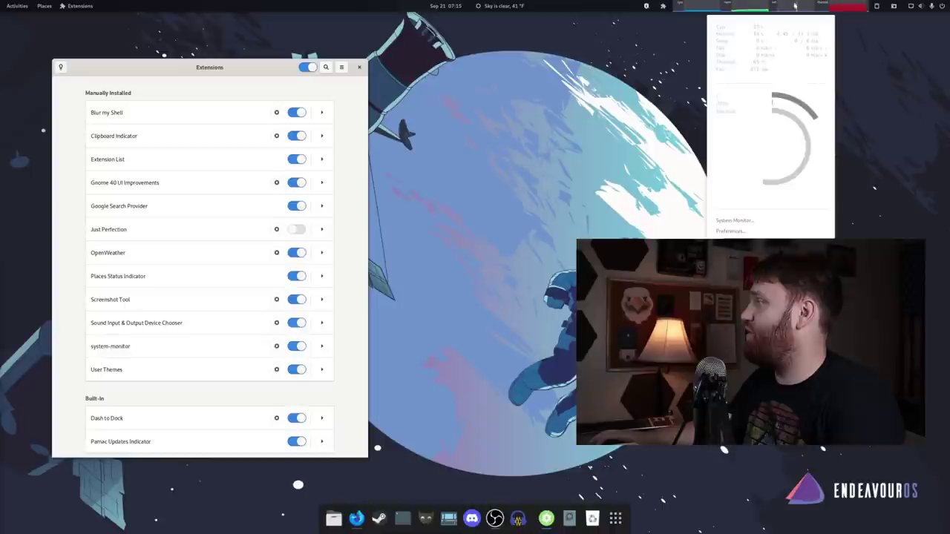
left_click(748, 231)
left_click_drag(610, 64, 438, 29)
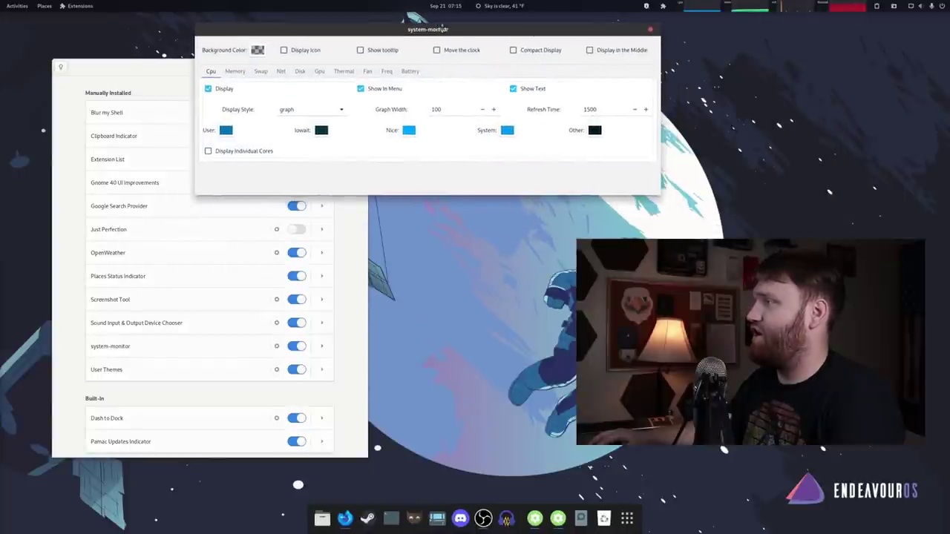
left_click(513, 88)
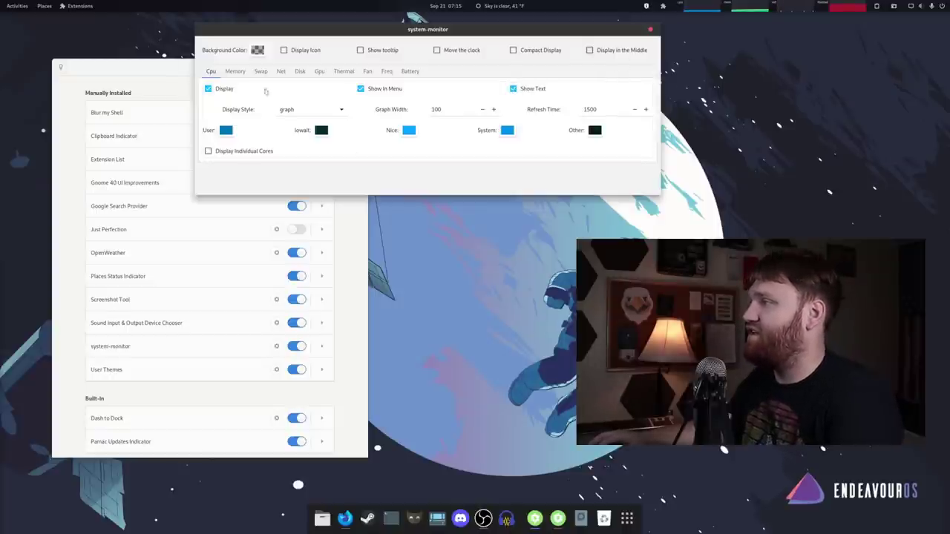
left_click(244, 73)
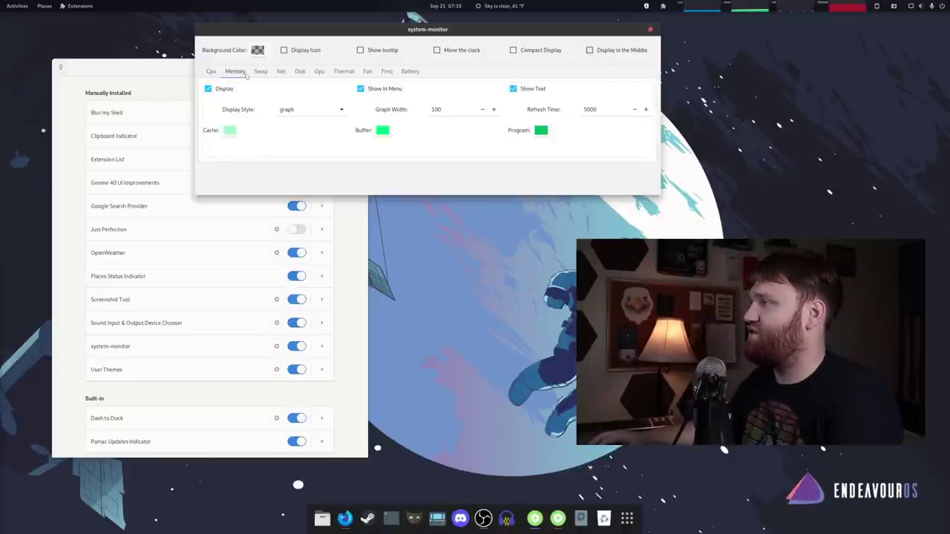
left_click(410, 73)
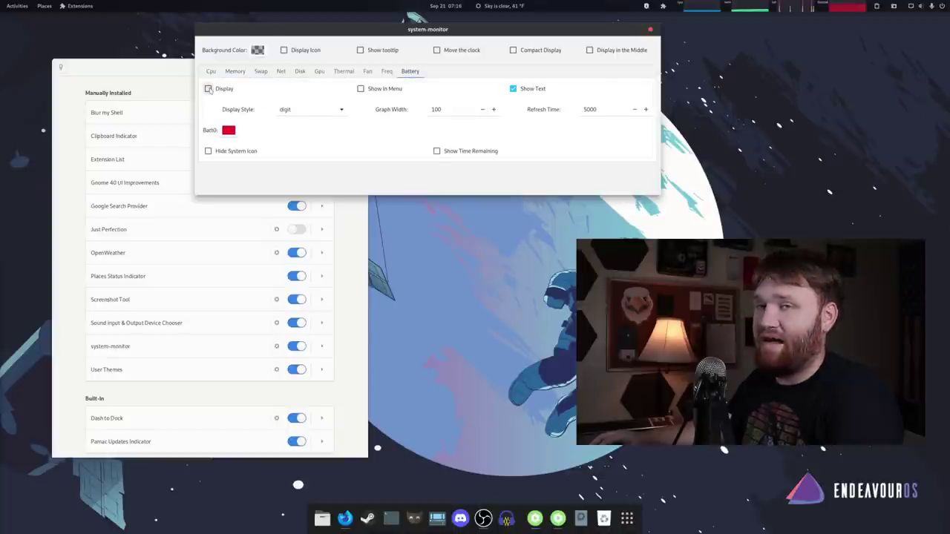
left_click(341, 73)
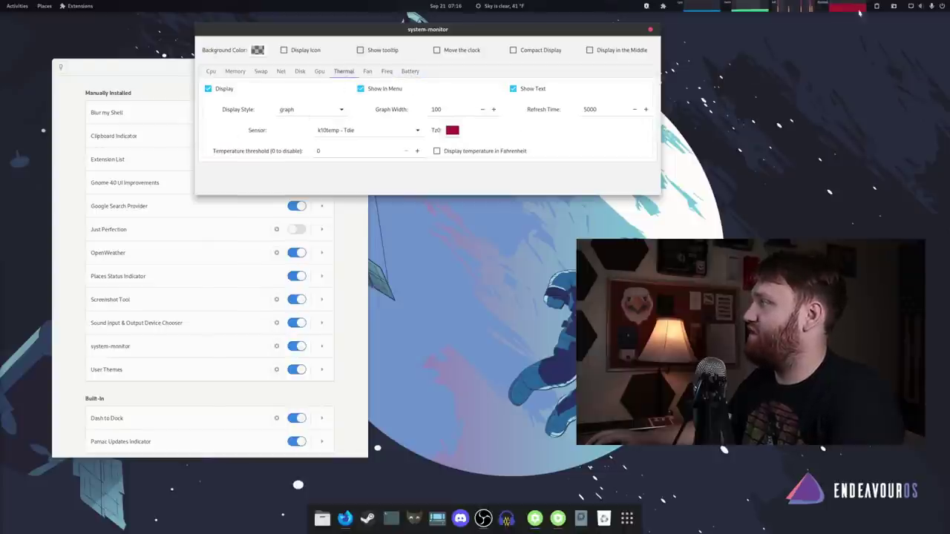
left_click(321, 73)
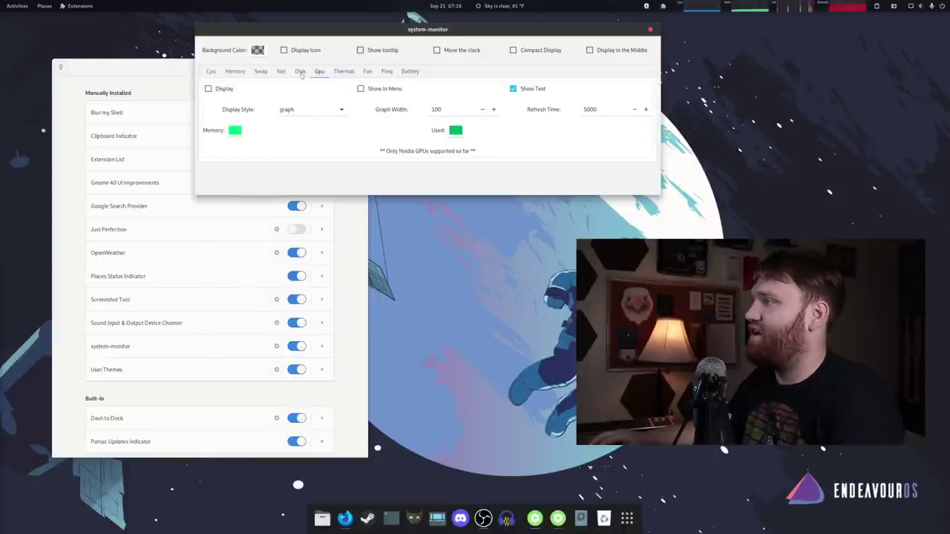
left_click(300, 72)
left_click(281, 72)
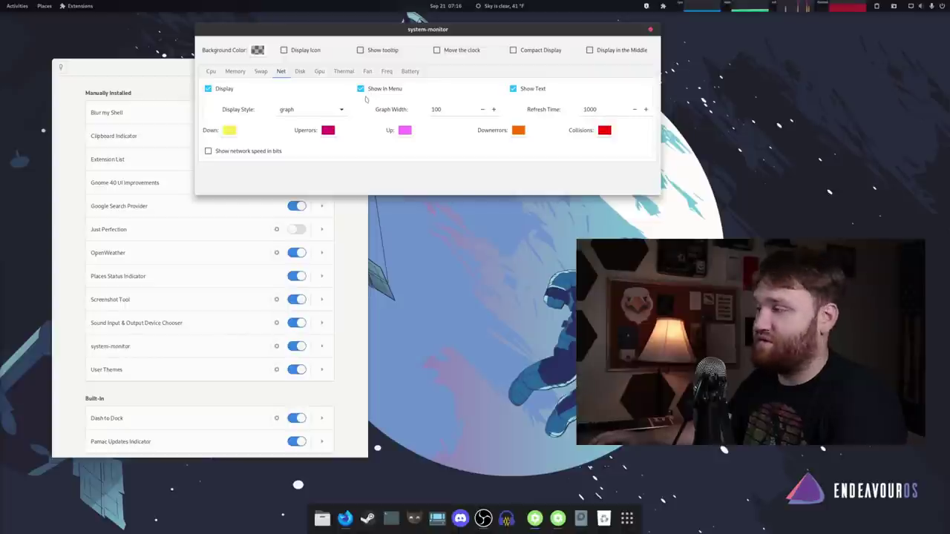
left_click(650, 31)
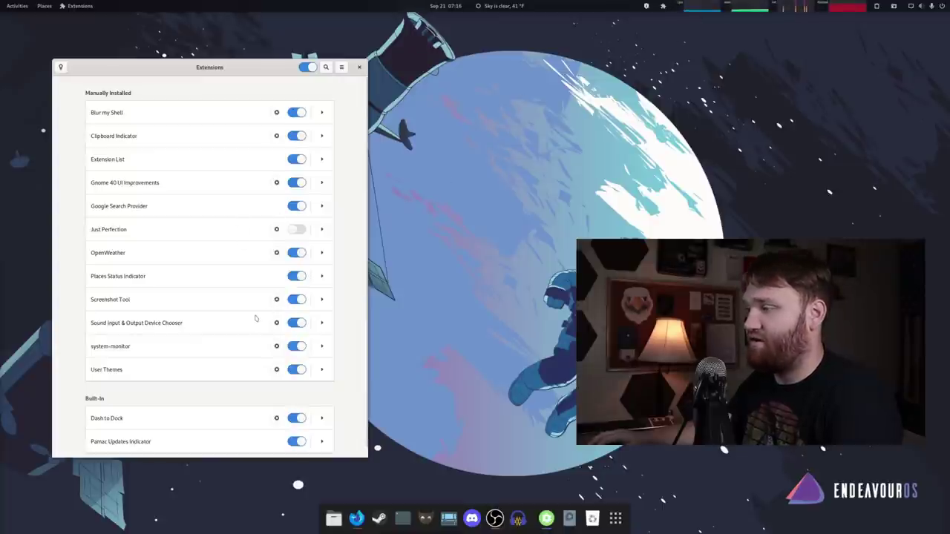
scroll(255, 318, "down", 1)
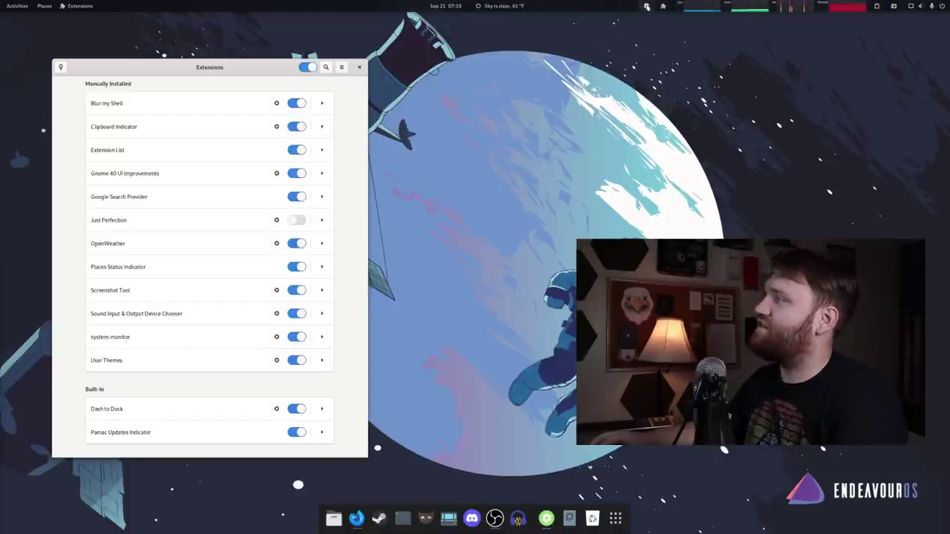
Review the 32 available Pamac updates, dismiss the list and close the Extensions window
left_click(646, 7)
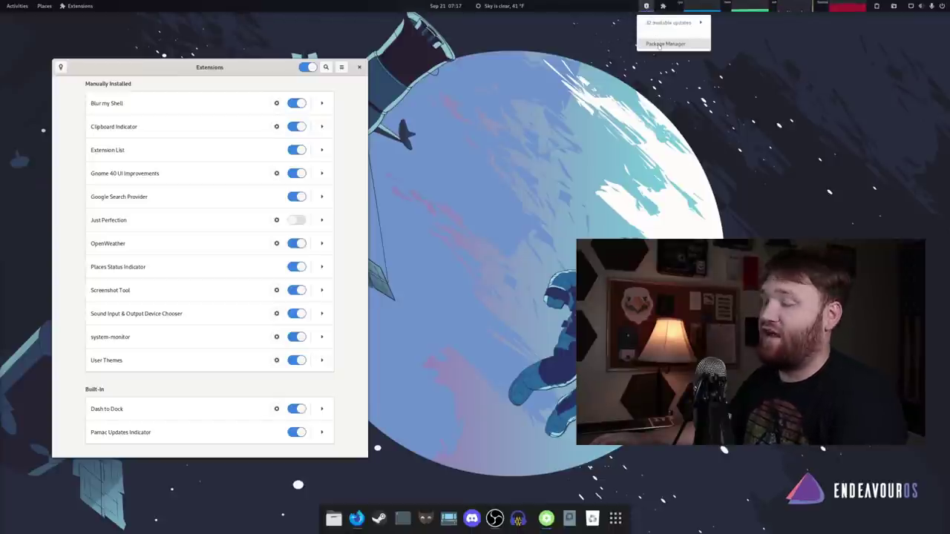
left_click(668, 23)
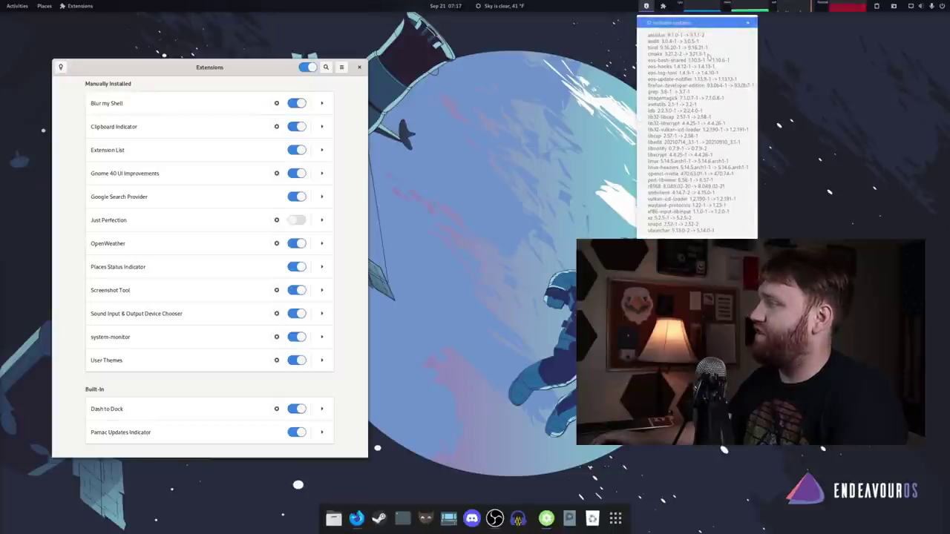
key("Escape")
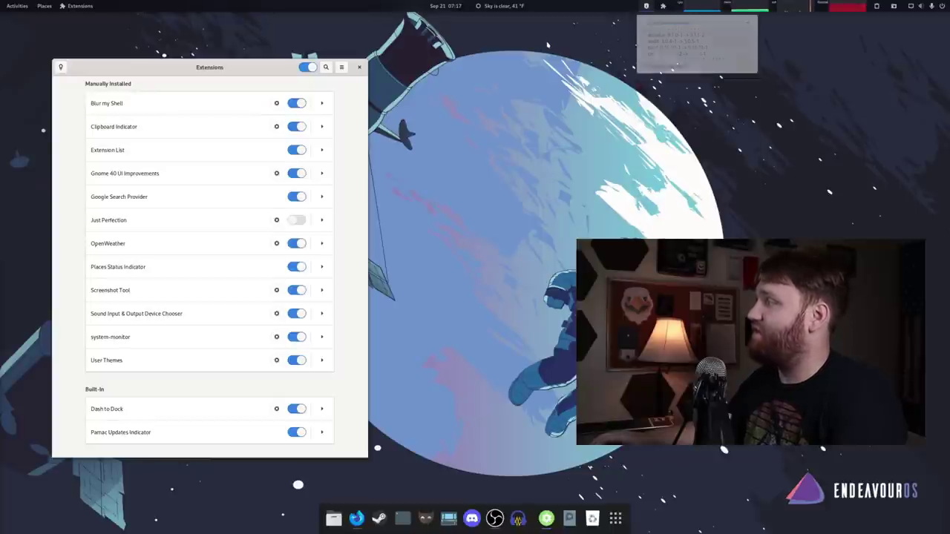
left_click(359, 67)
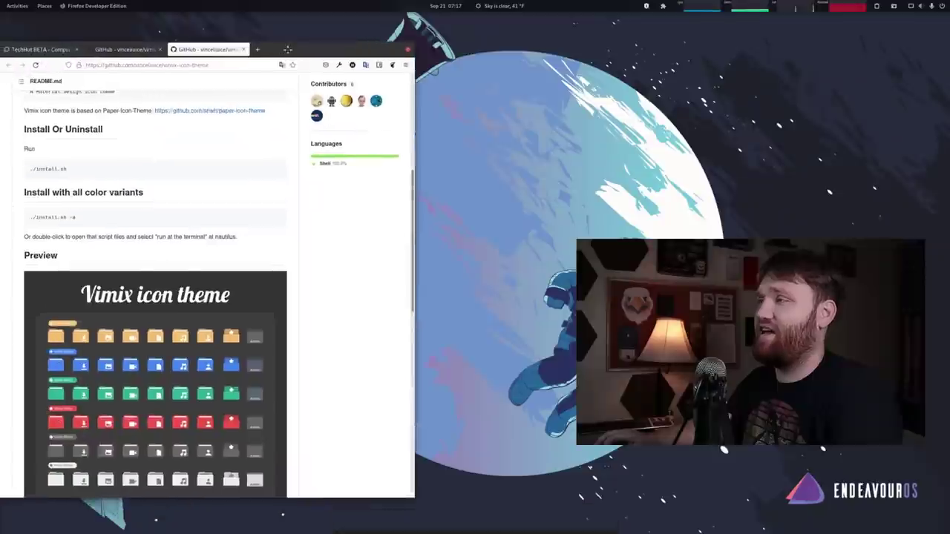
Switch to the TechHut Forum tab and scroll through its categories, latest topics and footer
left_click(74, 38)
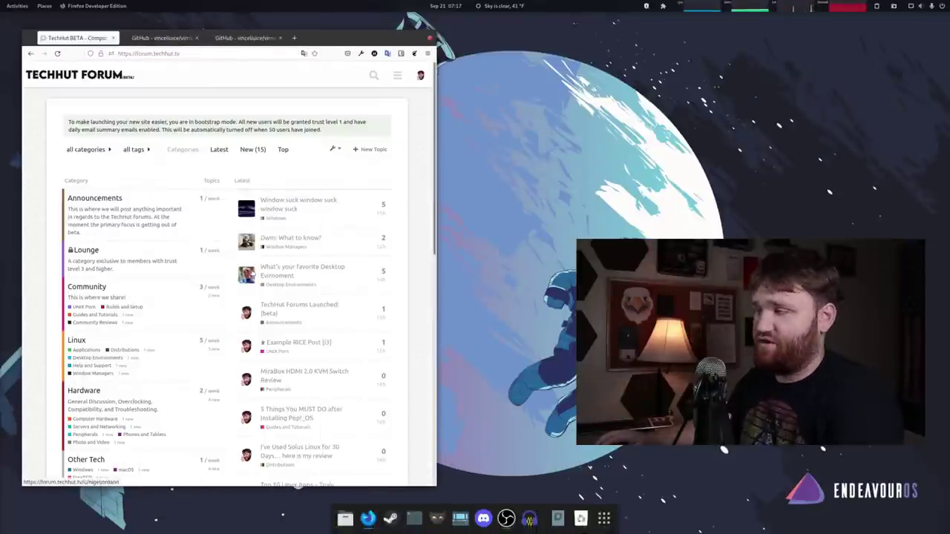
scroll(279, 276, "down", 5)
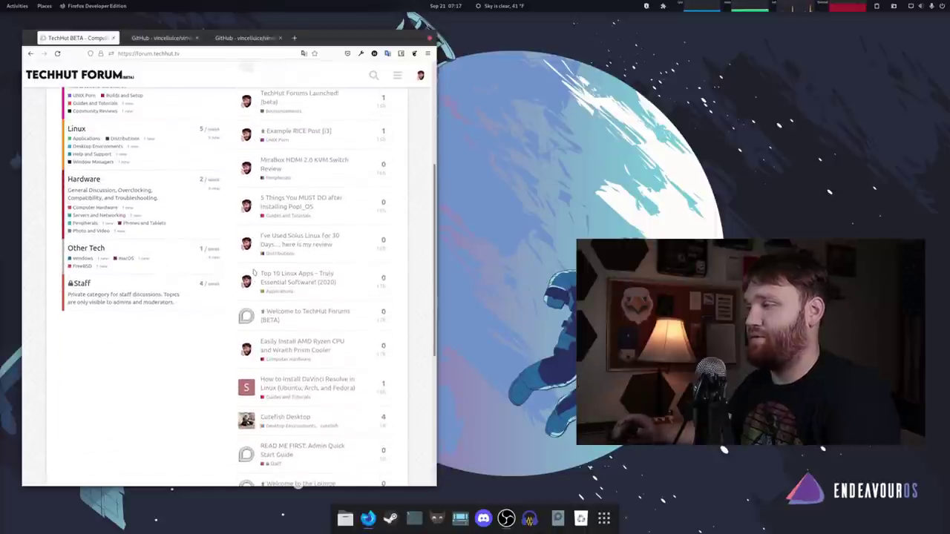
scroll(221, 310, "down", 4)
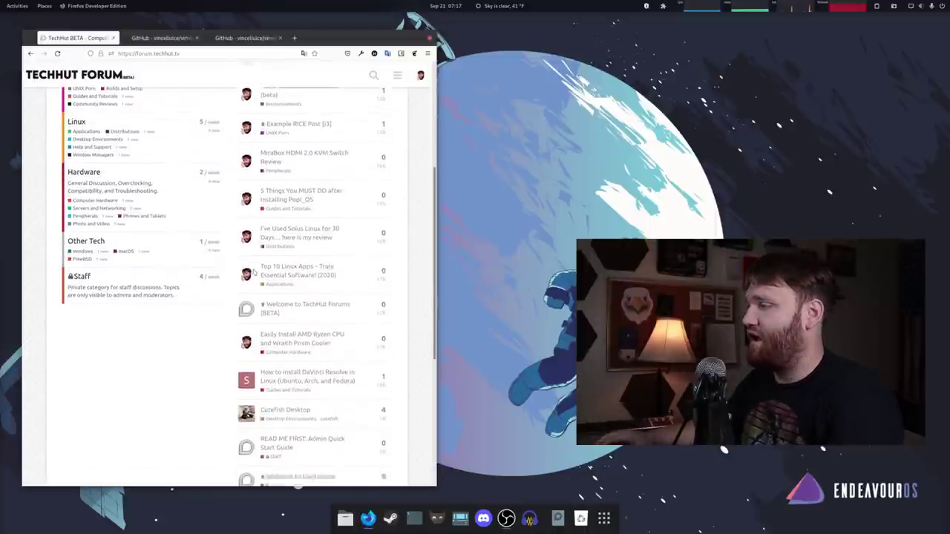
scroll(214, 357, "down", 3)
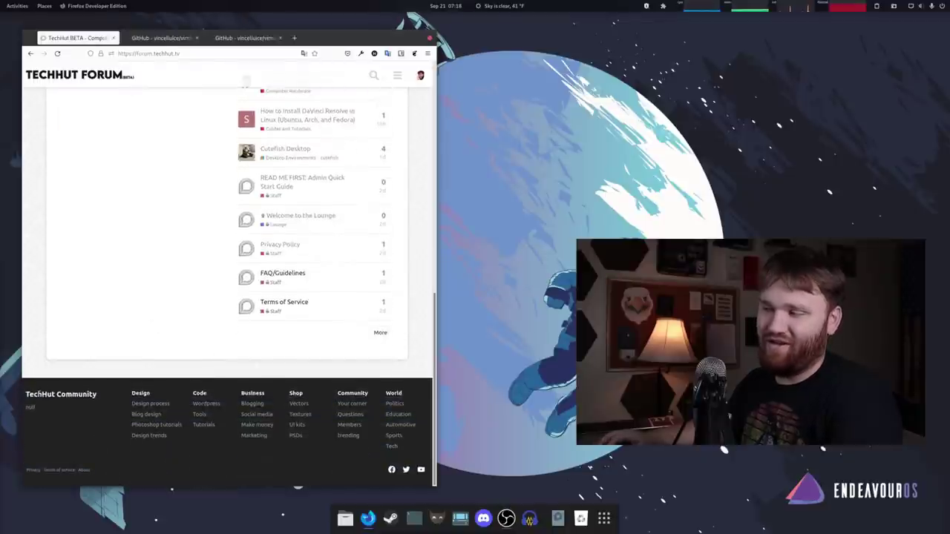
left_click_drag(27, 399, 26, 393)
left_click(133, 409)
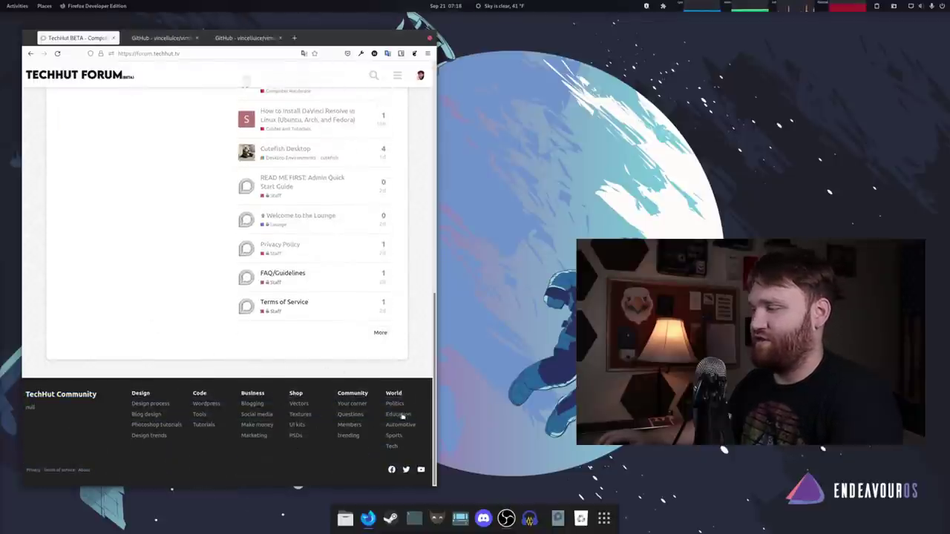
scroll(178, 299, "up", 10)
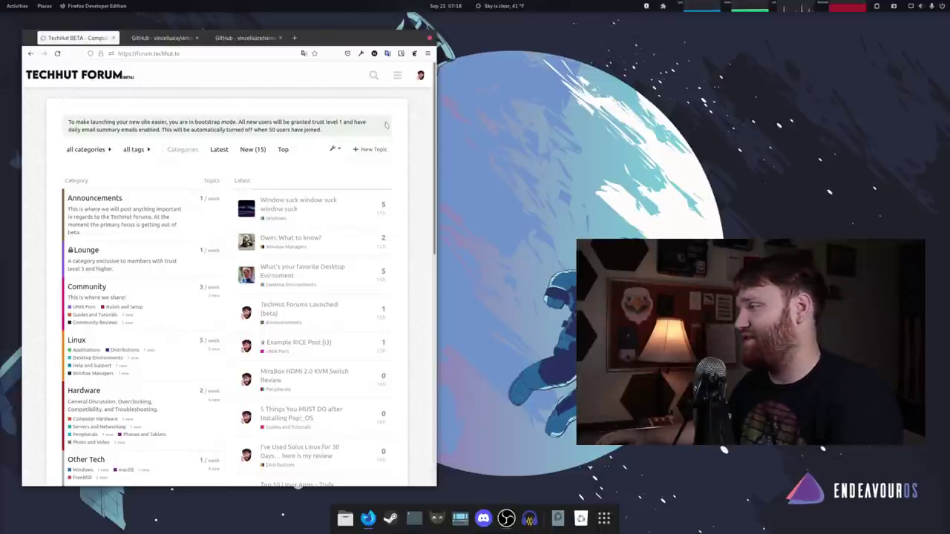
scroll(214, 315, "down", 3)
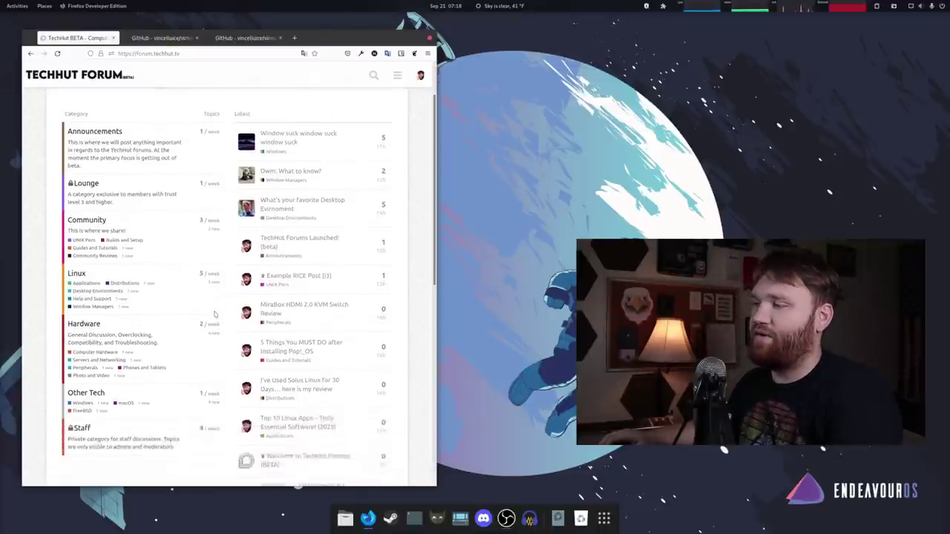
scroll(150, 162, "up", 3)
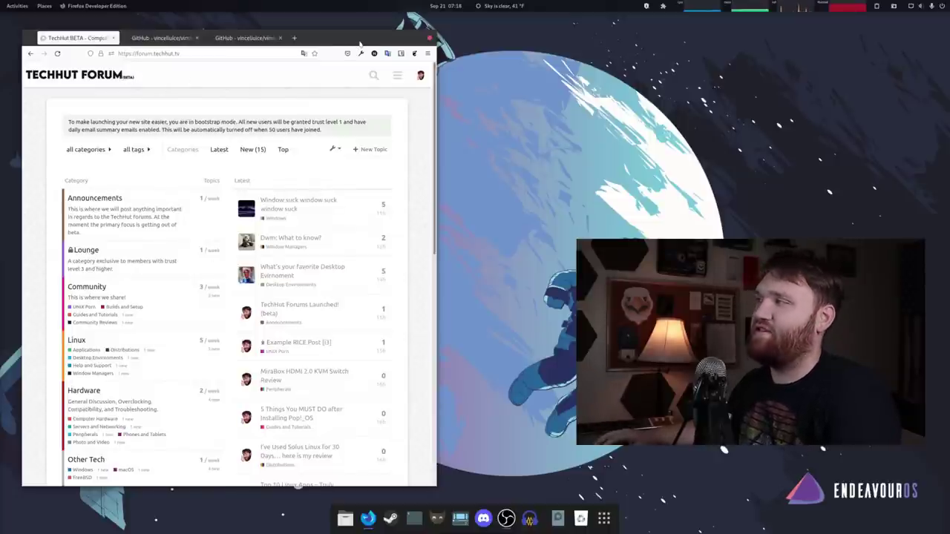
Switch to an empty workspace with Super+PageDown
key("super+Page_Down")
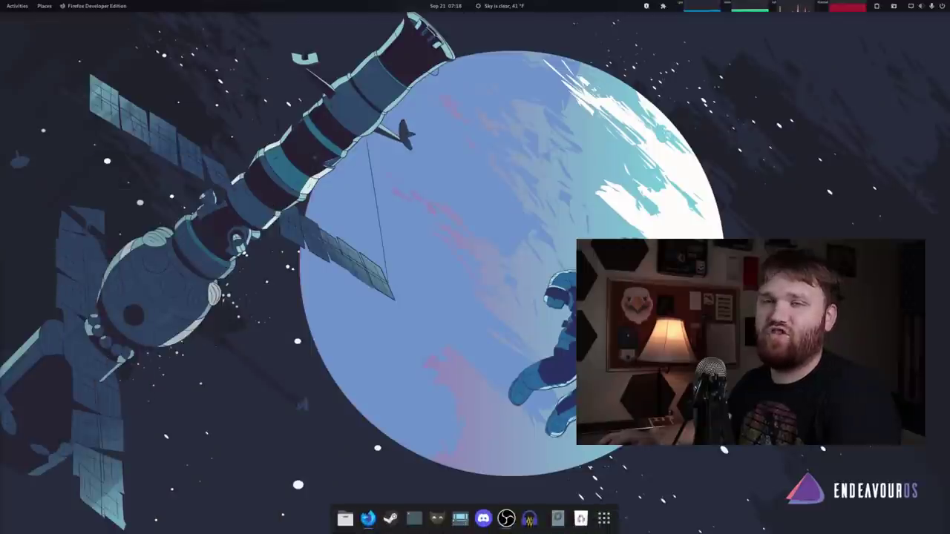